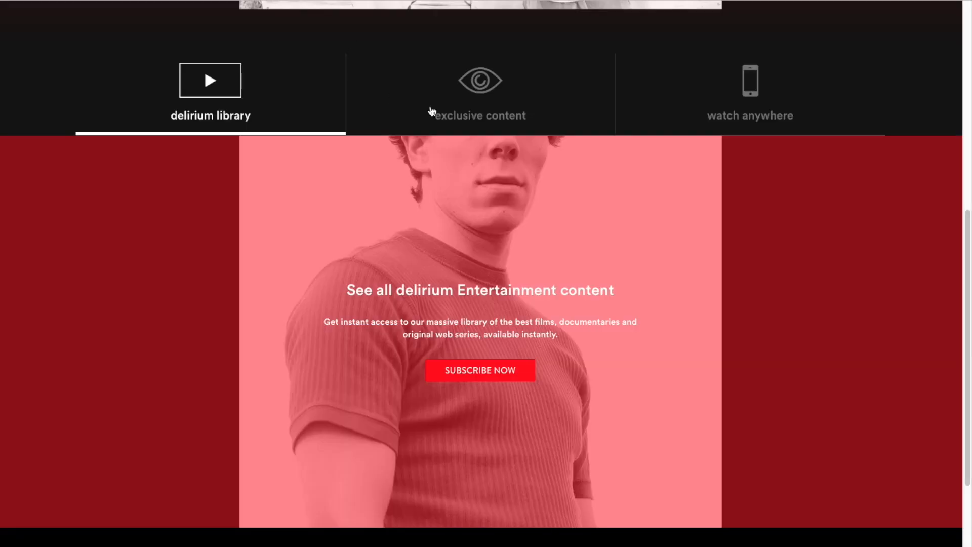
Step: Open the browser's developer tools on the delirium preview page and start selecting elements for inspection
{"action": "left_click", "coordinate": [962, 0]}
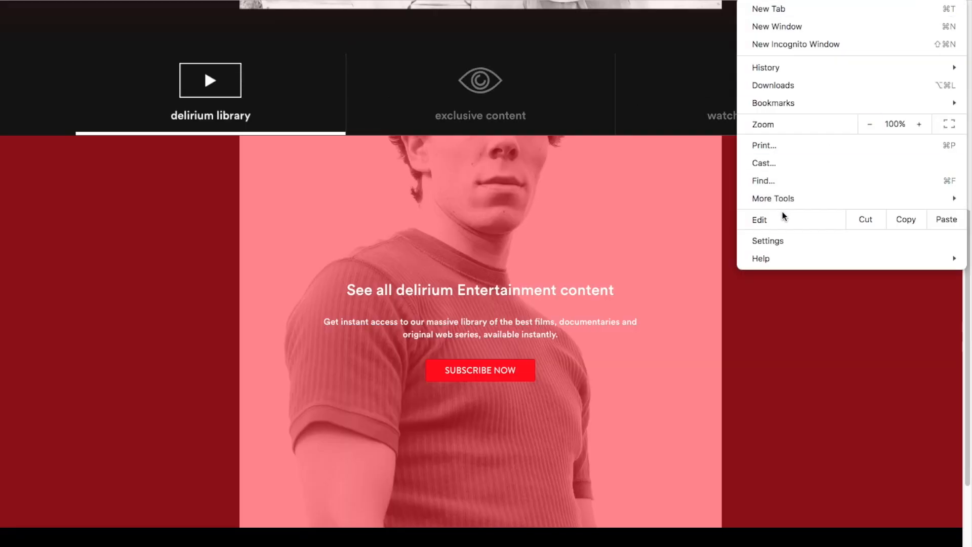
{"action": "mouse_move", "coordinate": [785, 199]}
{"action": "left_click", "coordinate": [569, 282]}
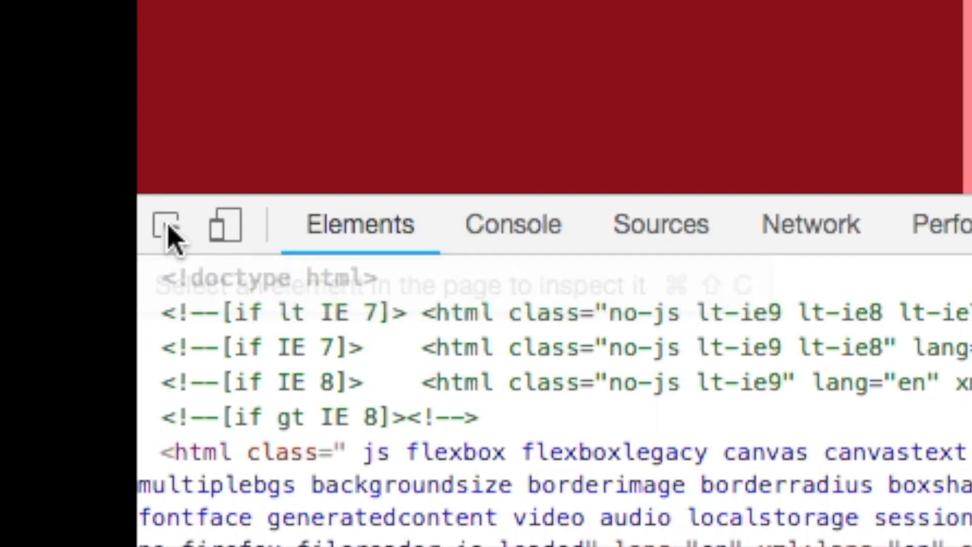
{"action": "left_click", "coordinate": [10, 392]}
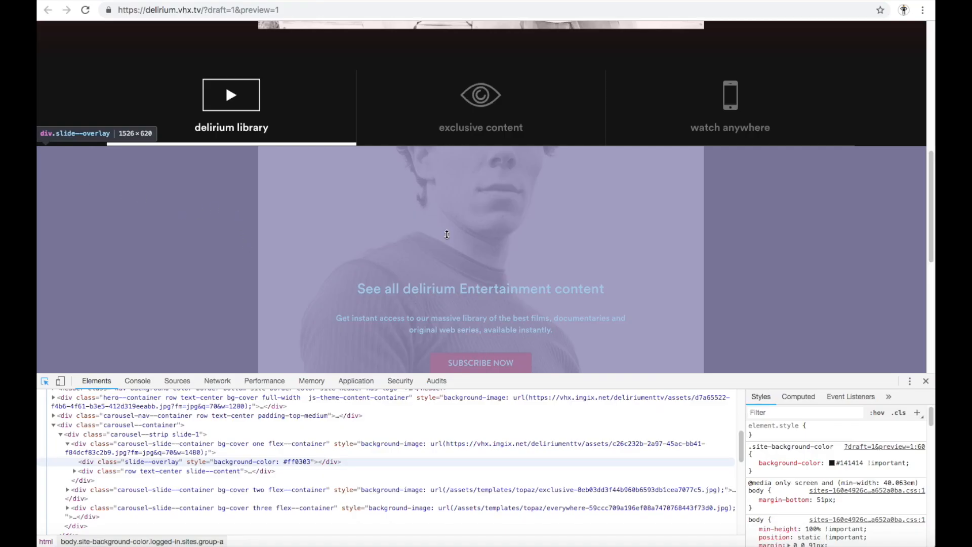
Step: Inspect the carousel--strip and carousel--container elements to read the carousel section's pixel dimensions
{"action": "scroll", "coordinate": [345, 226], "scroll_direction": "down", "scroll_amount": 2}
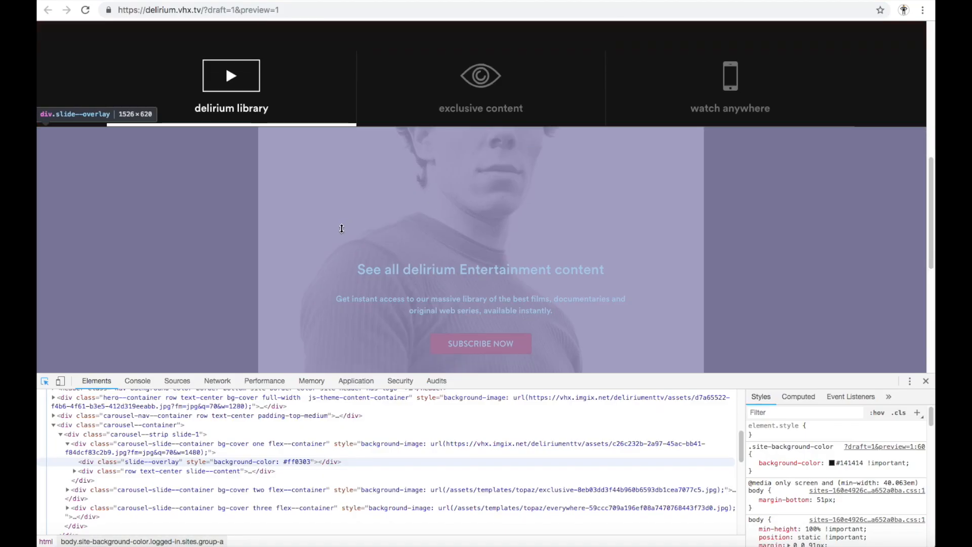
{"action": "scroll", "coordinate": [315, 234], "scroll_direction": "up", "scroll_amount": 3}
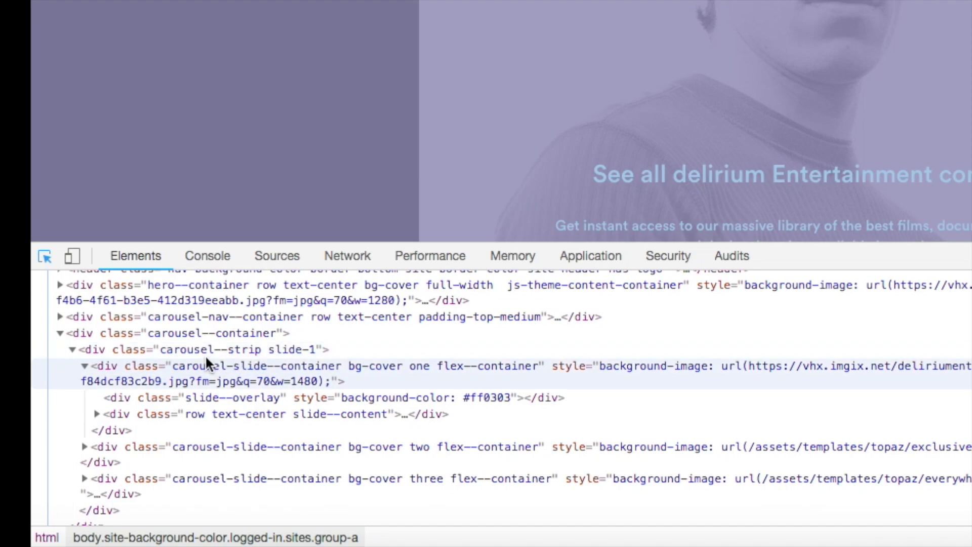
{"action": "left_click", "coordinate": [237, 348]}
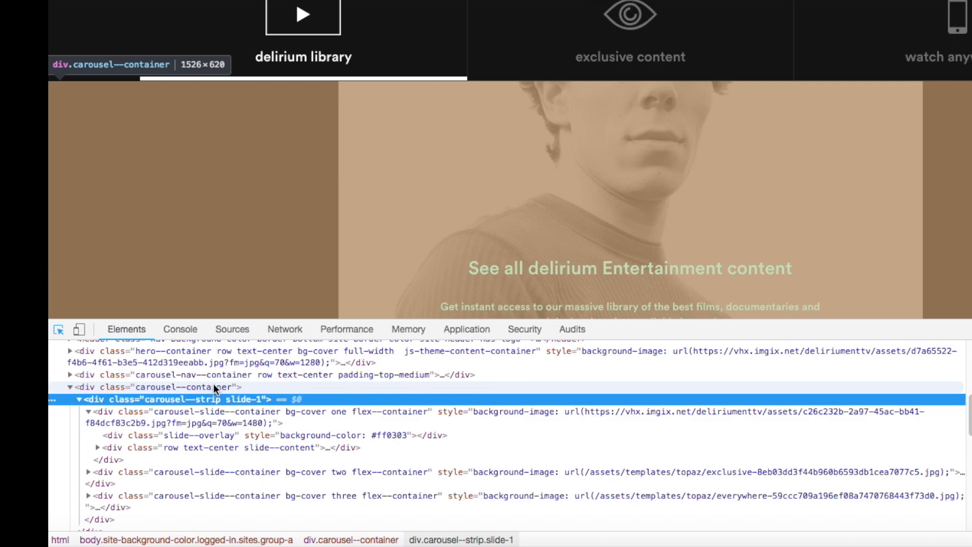
{"action": "left_click", "coordinate": [214, 386]}
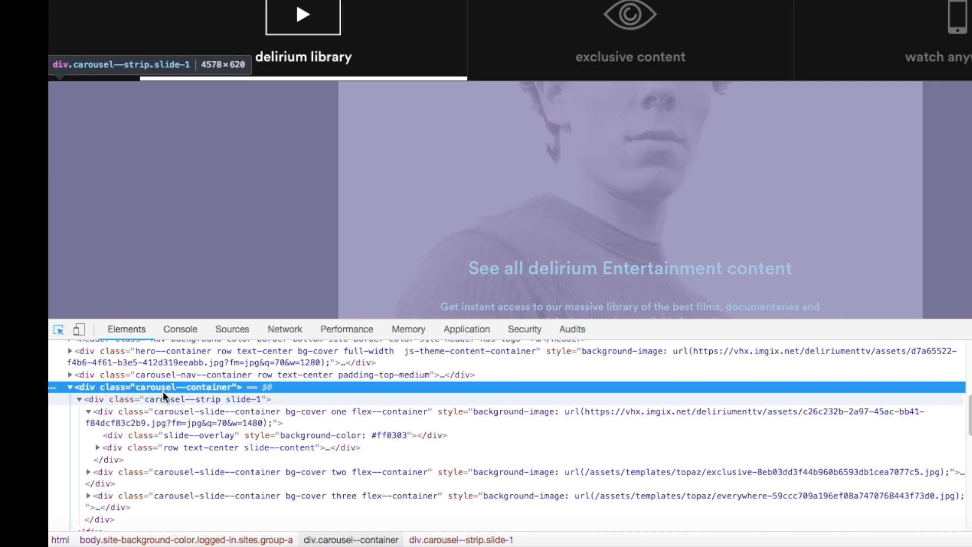
{"action": "left_click", "coordinate": [192, 400]}
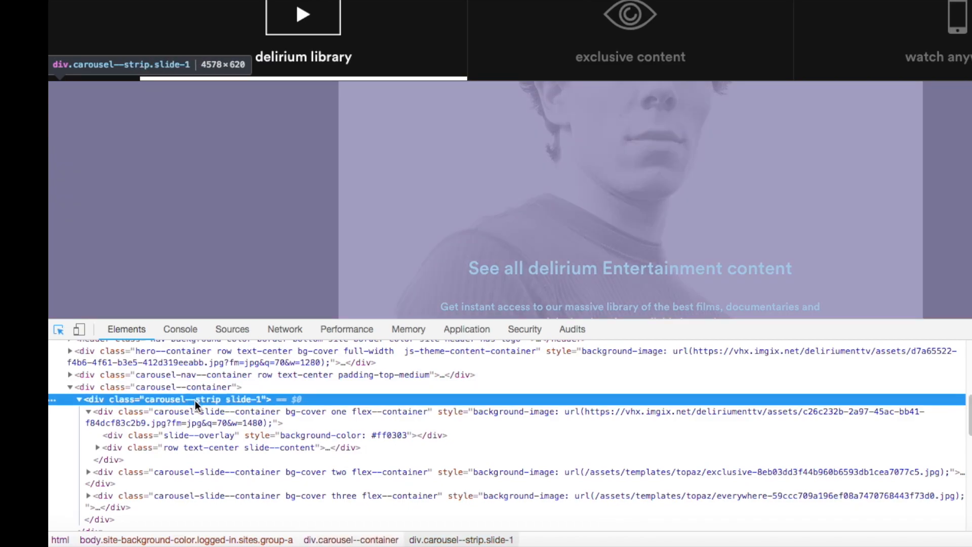
{"action": "left_click", "coordinate": [199, 386]}
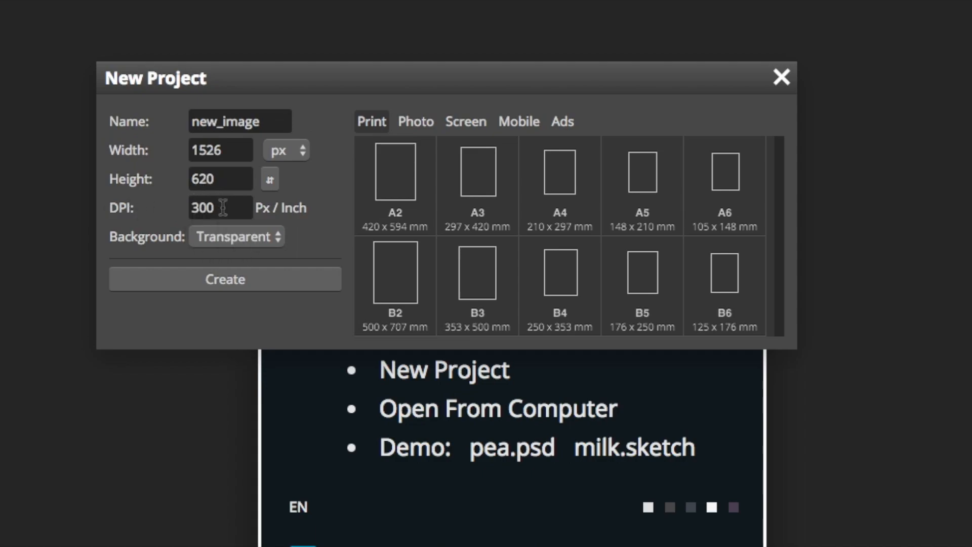
Step: Name the new project new_image_guy and create it as a 1526 × 620 px canvas with a transparent background
{"action": "left_click", "coordinate": [273, 119]}
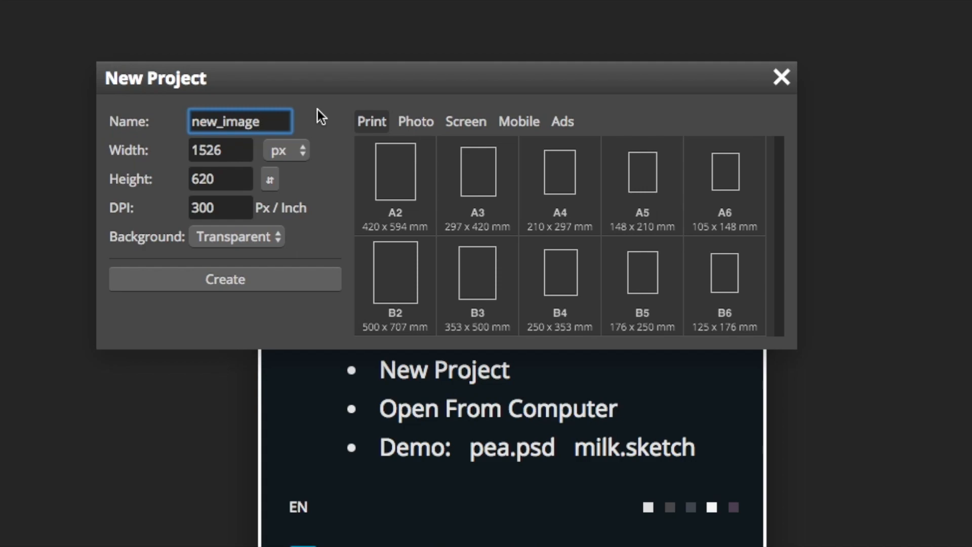
{"action": "type", "text": "_guy"}
{"action": "left_click", "coordinate": [248, 280]}
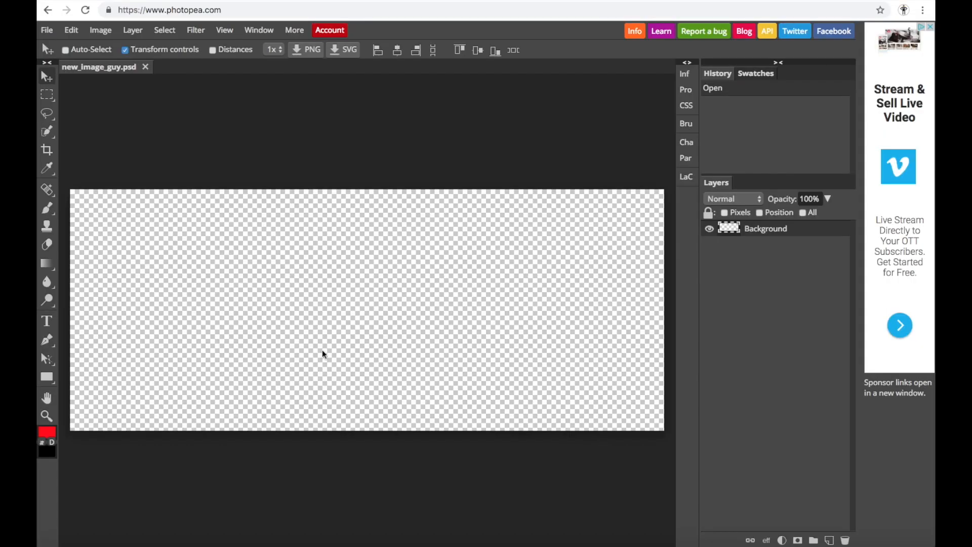
Step: Place the portrait photo Joseph.jpg from the drive-download folder in Downloads into the blank canvas
{"action": "left_click", "coordinate": [50, 30]}
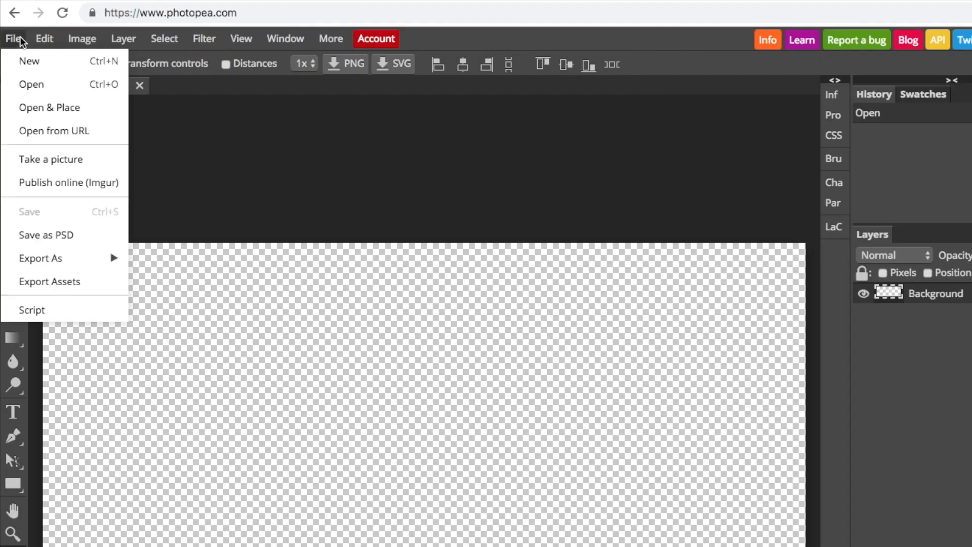
{"action": "left_click", "coordinate": [33, 106]}
{"action": "left_click", "coordinate": [546, 91]}
{"action": "left_click", "coordinate": [539, 107]}
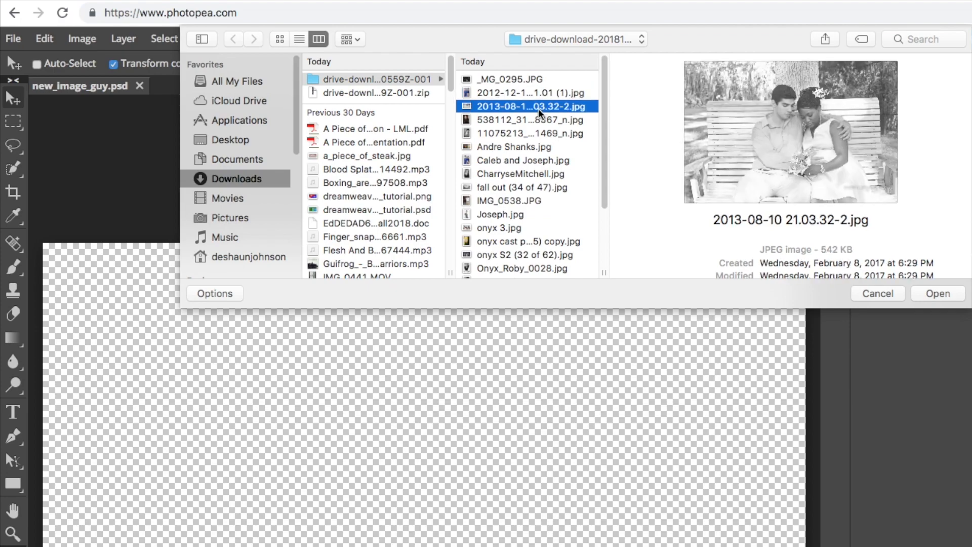
{"action": "left_click", "coordinate": [514, 121]}
{"action": "left_click", "coordinate": [515, 132]}
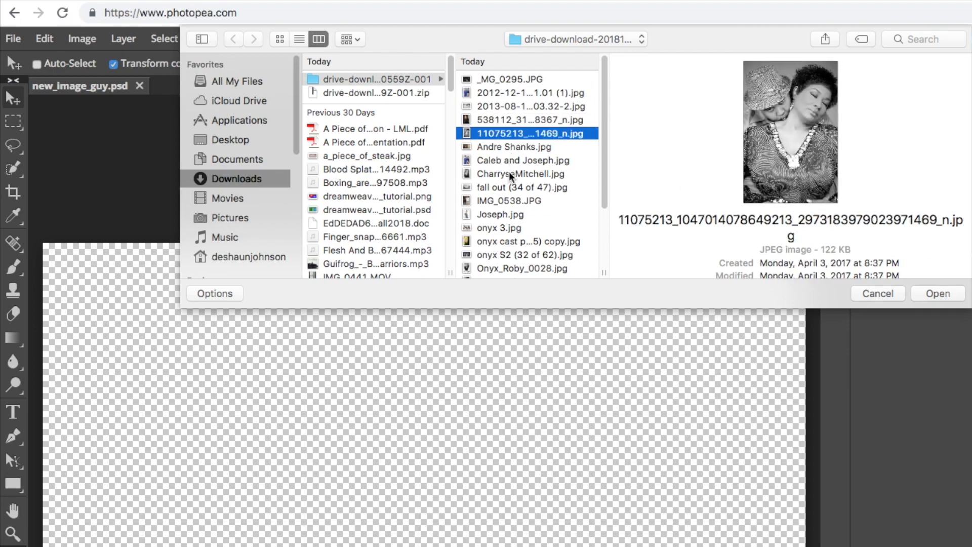
{"action": "left_click", "coordinate": [509, 174]}
{"action": "left_click", "coordinate": [495, 212]}
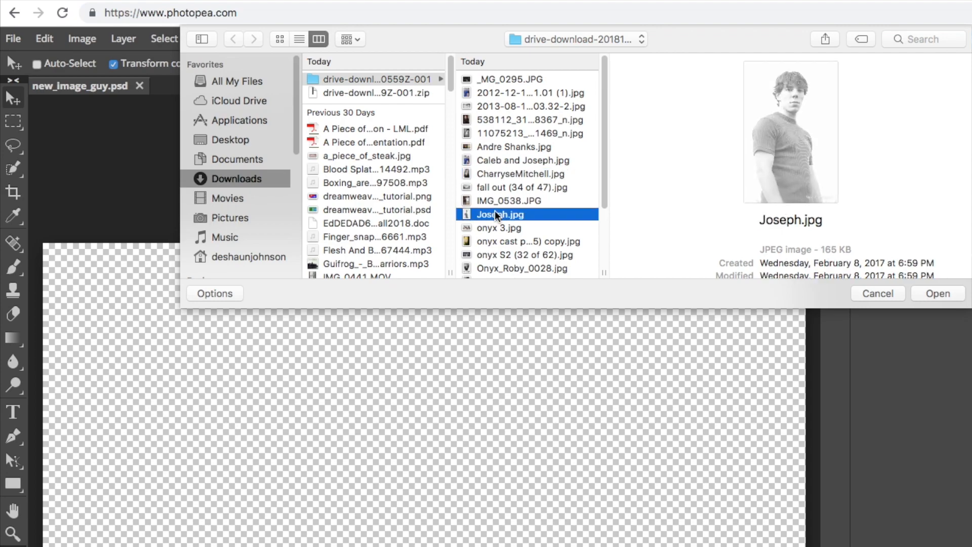
{"action": "left_click", "coordinate": [955, 301]}
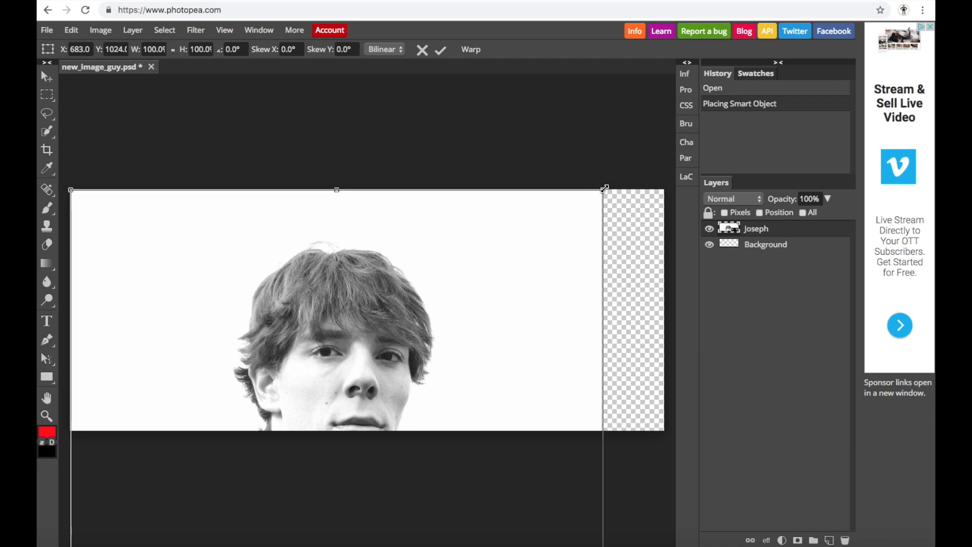
Step: Scale the placed portrait to about 43.3% width and 40.5% height, position it at about X 749.5, Y 400.5, and apply the transform
{"action": "left_click_drag", "start_coordinate": [605, 189], "coordinate": [454, 360]}
{"action": "left_click_drag", "start_coordinate": [423, 276], "coordinate": [469, 130]}
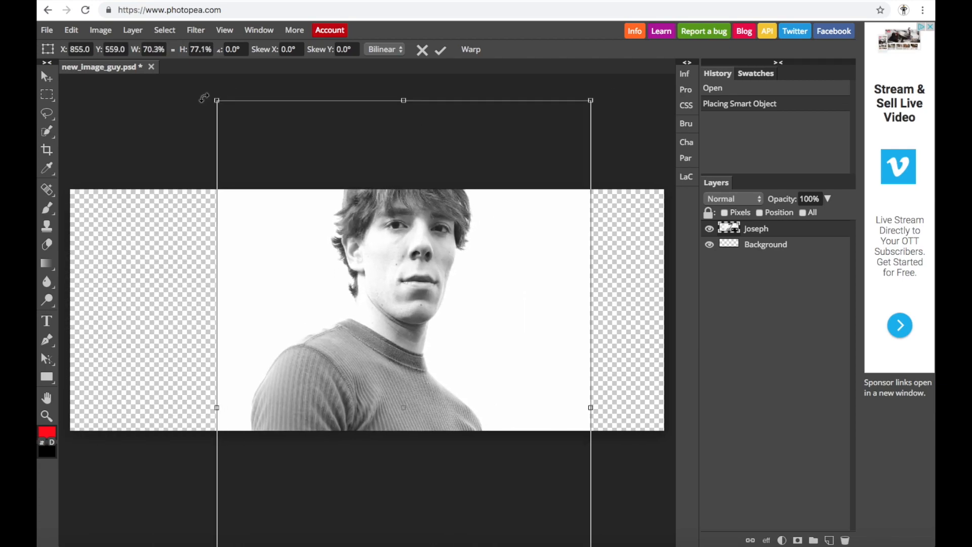
{"action": "left_click_drag", "start_coordinate": [215, 100], "coordinate": [304, 304]}
{"action": "left_click_drag", "start_coordinate": [461, 375], "coordinate": [415, 224]}
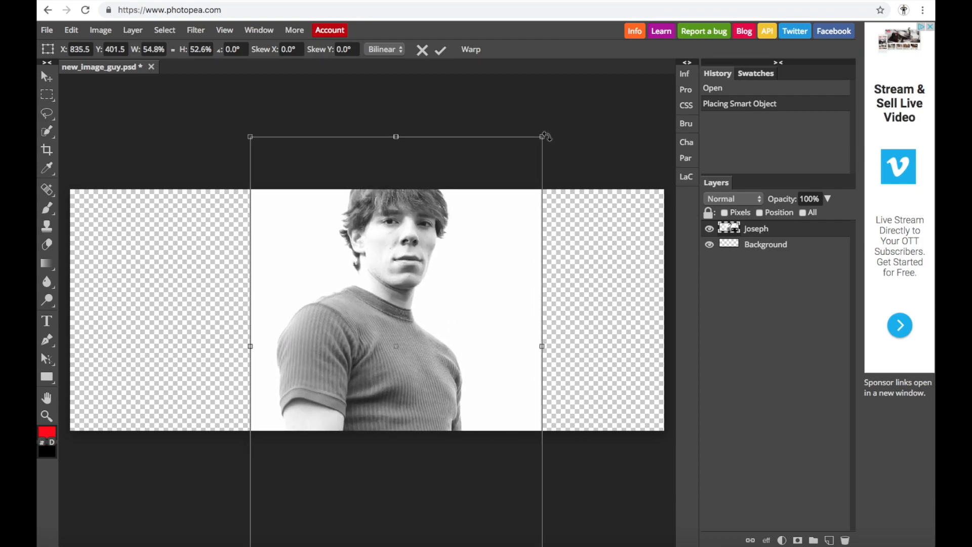
{"action": "left_click_drag", "start_coordinate": [541, 139], "coordinate": [506, 298]}
{"action": "left_click_drag", "start_coordinate": [470, 324], "coordinate": [472, 247]}
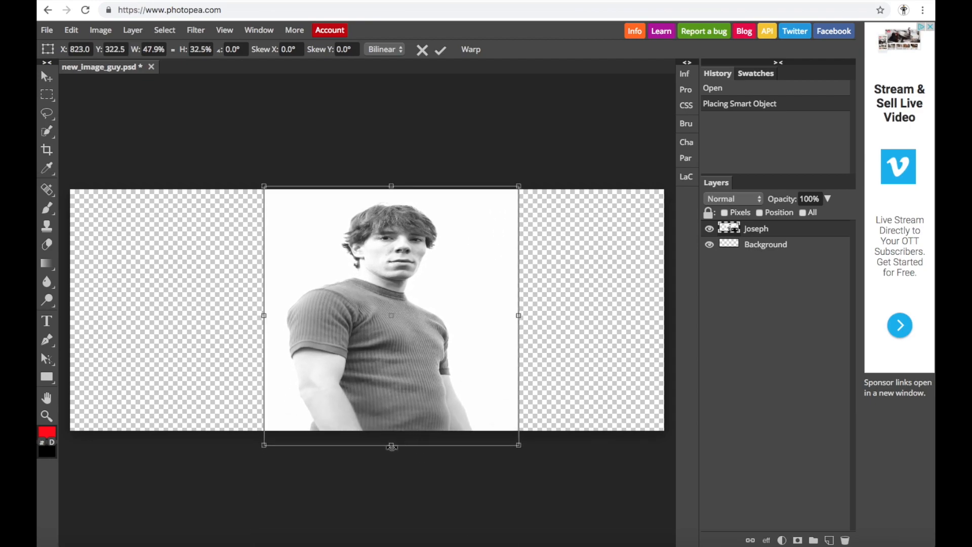
{"action": "left_click_drag", "start_coordinate": [392, 445], "coordinate": [360, 508]}
{"action": "left_click_drag", "start_coordinate": [509, 381], "coordinate": [470, 346]}
{"action": "left_click_drag", "start_coordinate": [403, 303], "coordinate": [408, 304]}
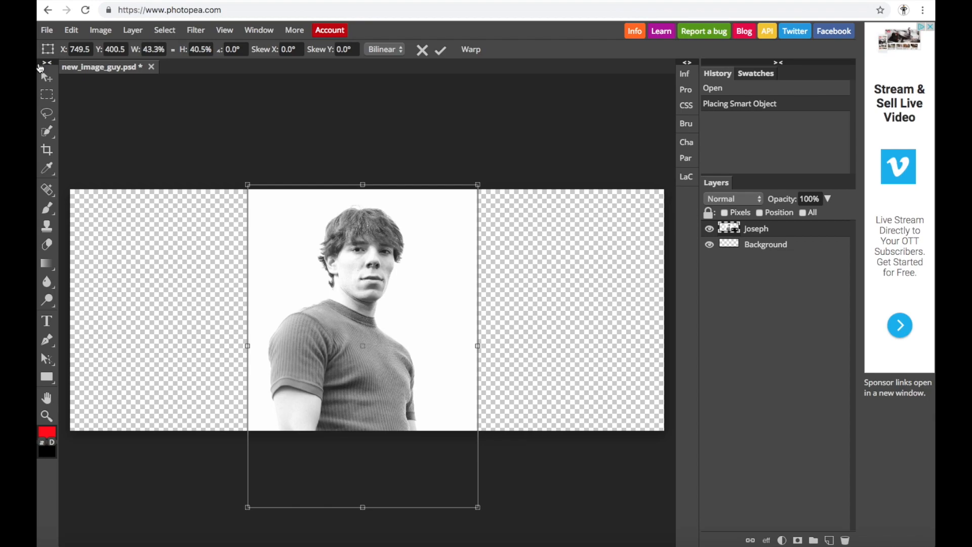
{"action": "left_click", "coordinate": [47, 76]}
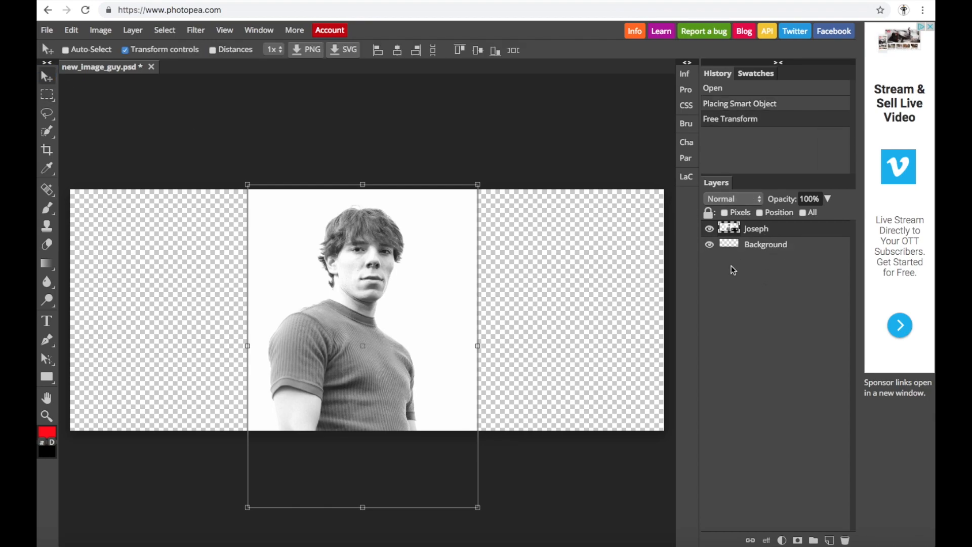
Step: Duplicate the portrait layer twice so three copies are stacked above the Background layer
{"action": "left_click", "coordinate": [767, 246]}
{"action": "left_click", "coordinate": [774, 234]}
{"action": "right_click", "coordinate": [785, 235]}
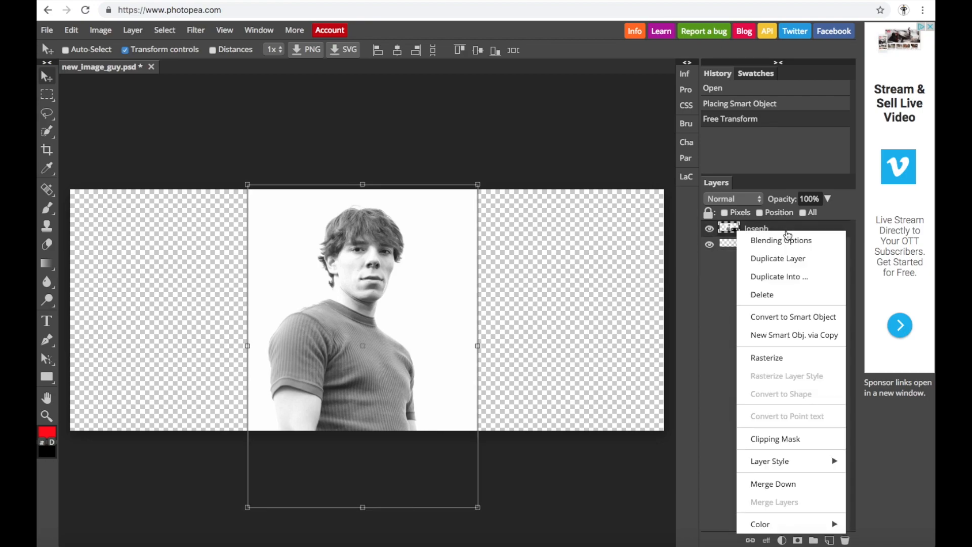
{"action": "left_click", "coordinate": [783, 257]}
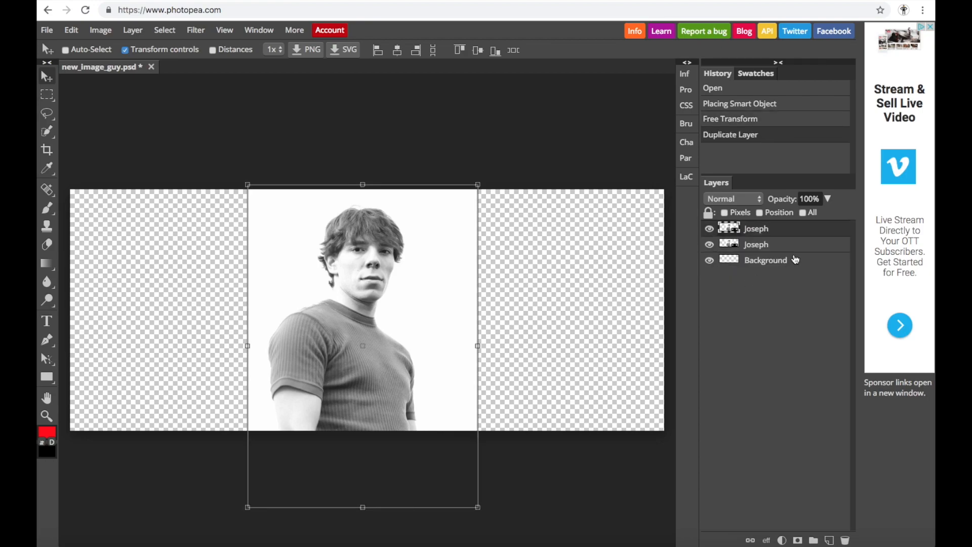
{"action": "right_click", "coordinate": [794, 248]}
{"action": "left_click", "coordinate": [778, 268]}
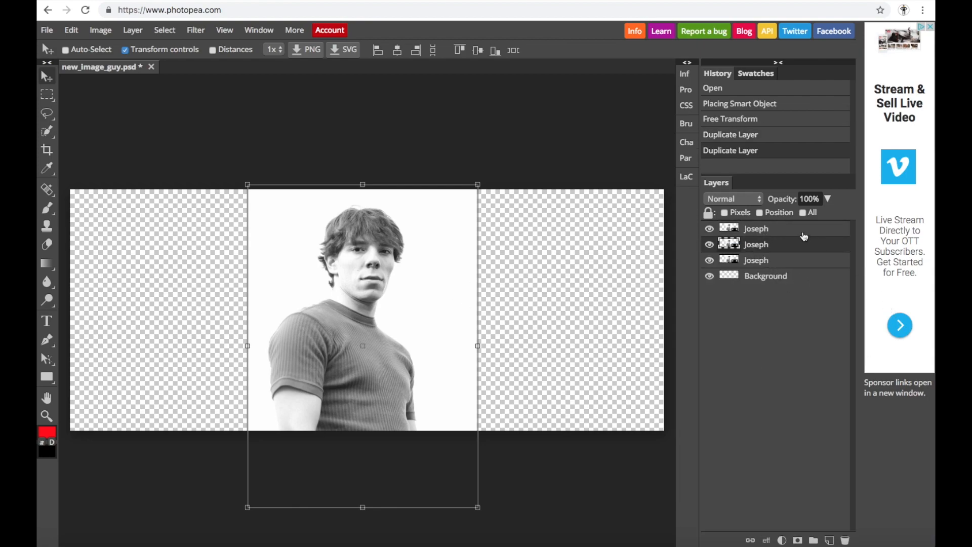
Step: Move the uppermost portrait copy to the canvas's left end and the lowest portrait copy to its right end
{"action": "left_click", "coordinate": [839, 229]}
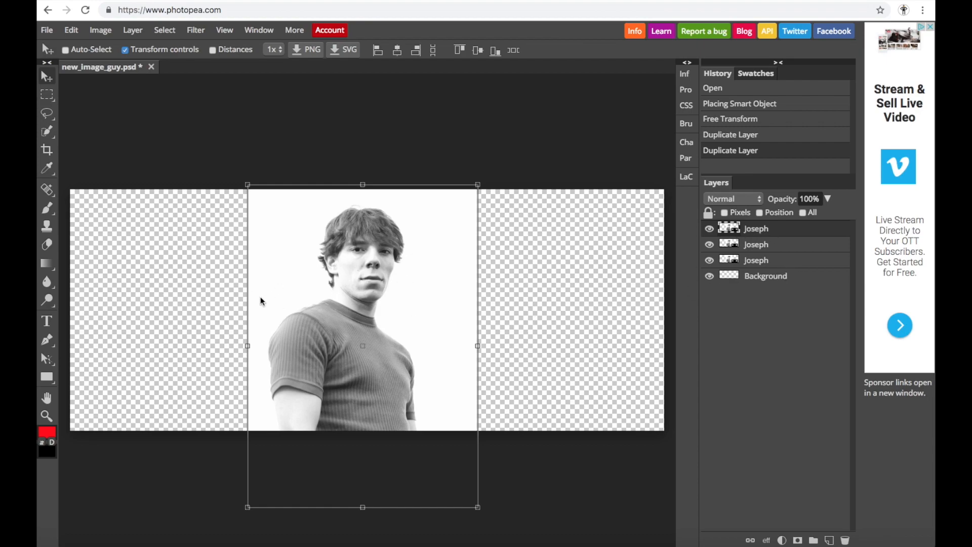
{"action": "left_click_drag", "start_coordinate": [322, 294], "coordinate": [119, 285]}
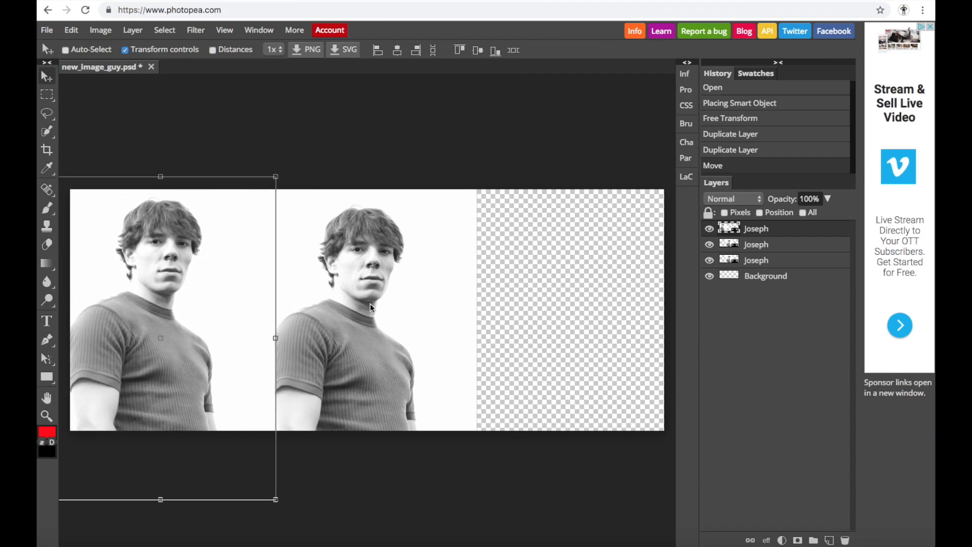
{"action": "left_click", "coordinate": [751, 263]}
{"action": "left_click_drag", "start_coordinate": [490, 289], "coordinate": [658, 289]}
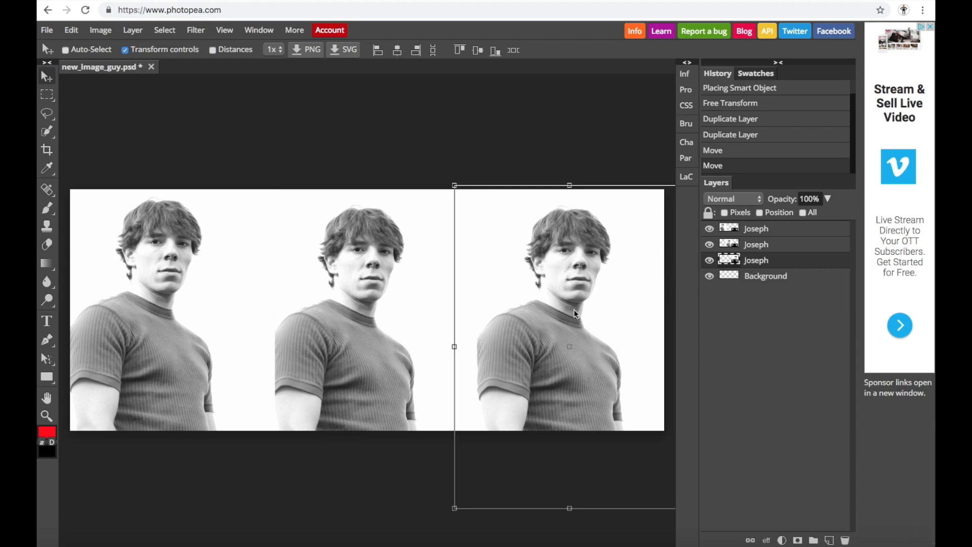
{"action": "right_click", "coordinate": [48, 301]}
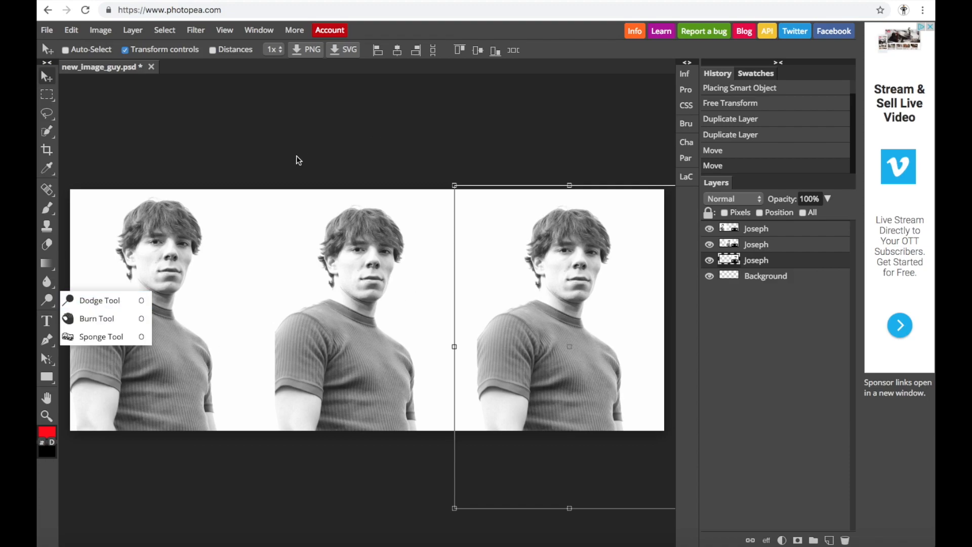
{"action": "left_click", "coordinate": [47, 76]}
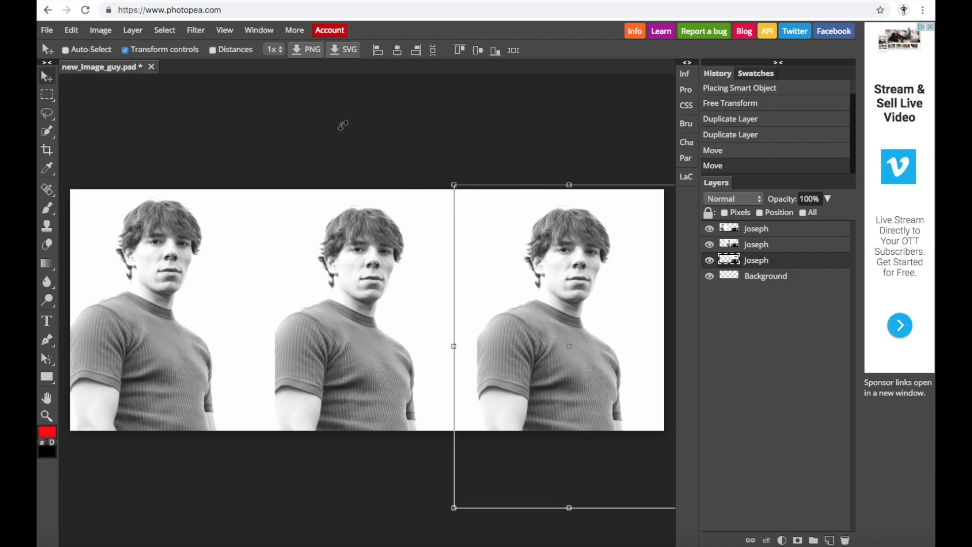
Step: Export the three-portrait image as a PNG at 1526 × 620 px and 100% quality
{"action": "left_click", "coordinate": [46, 30]}
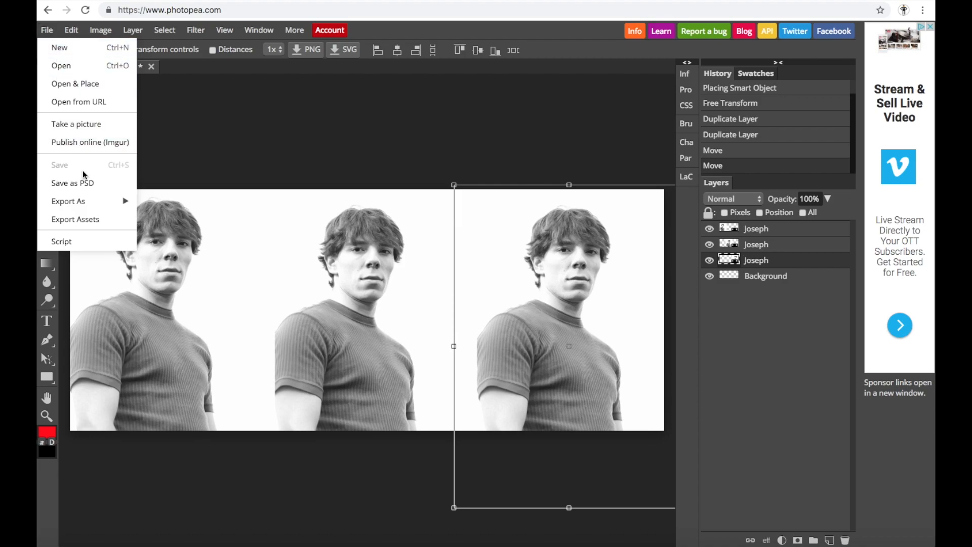
{"action": "mouse_move", "coordinate": [84, 201]}
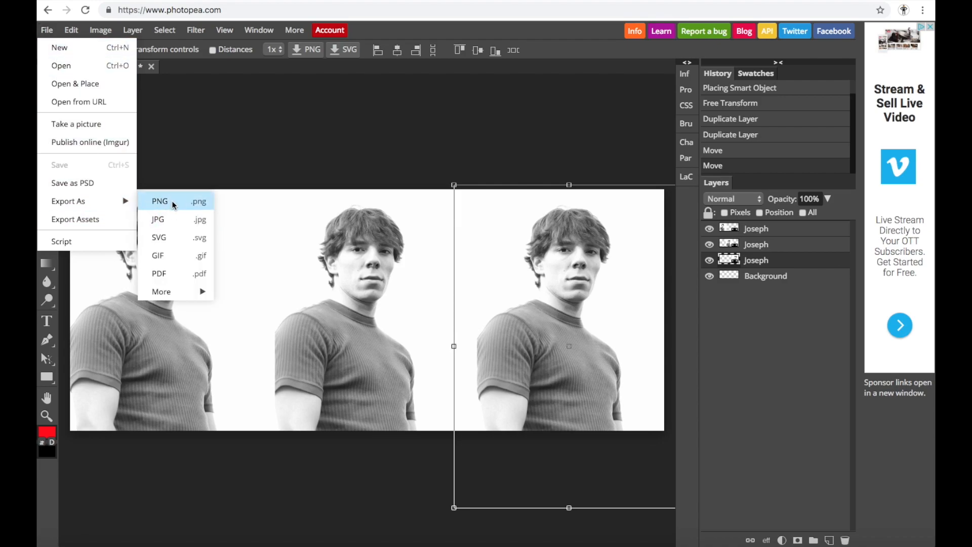
{"action": "left_click", "coordinate": [172, 201]}
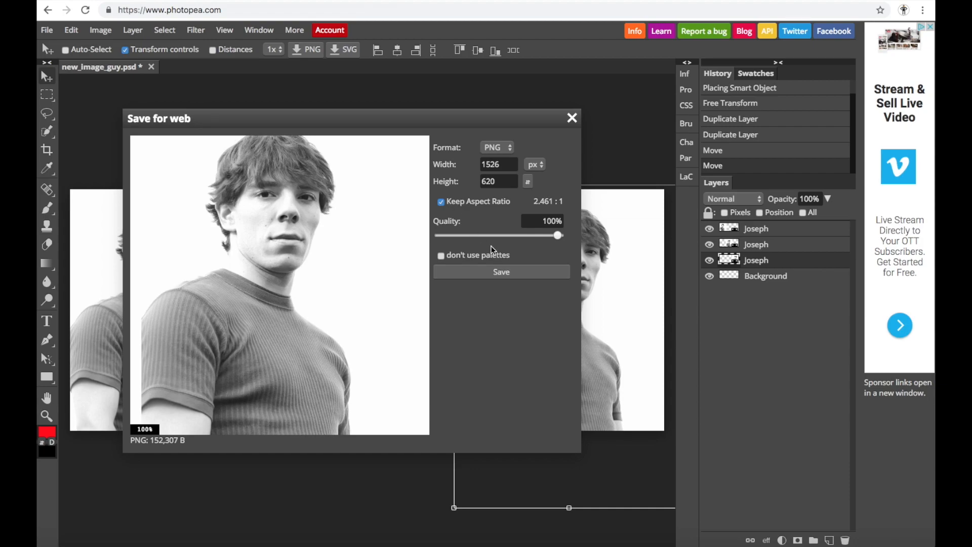
{"action": "left_click", "coordinate": [539, 274]}
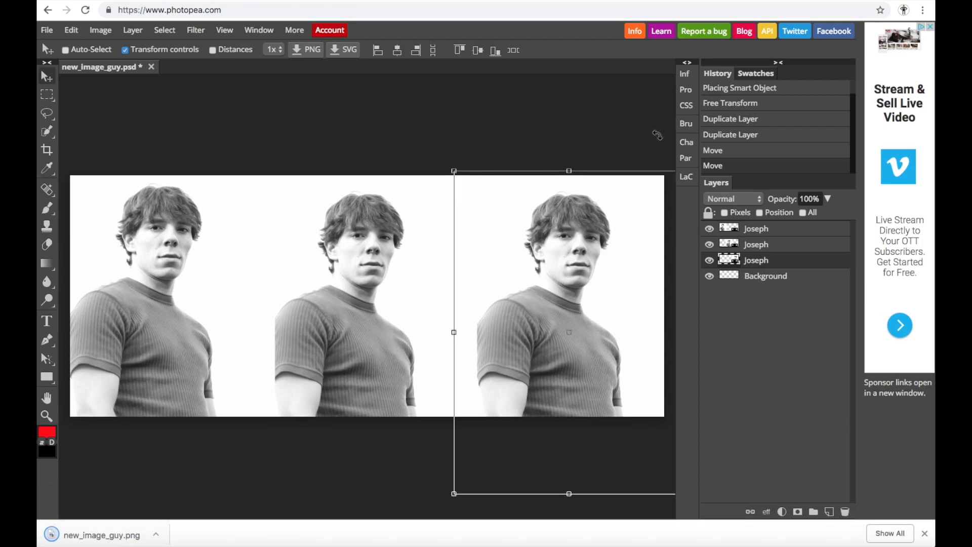
Step: Switch to the delirium VHX theme editor and delete all the CSS code in Custom Styles
{"action": "left_click", "coordinate": [423, 1]}
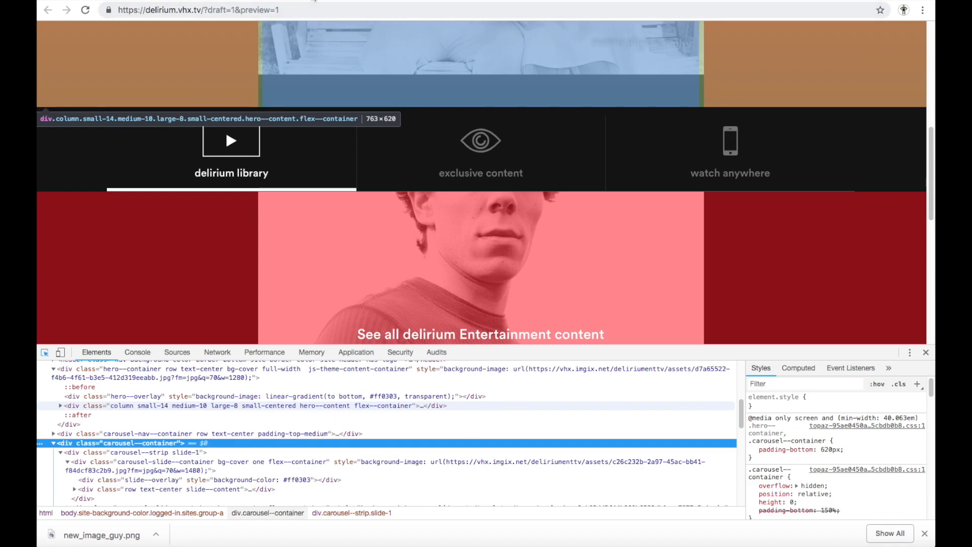
{"action": "left_click", "coordinate": [314, 1]}
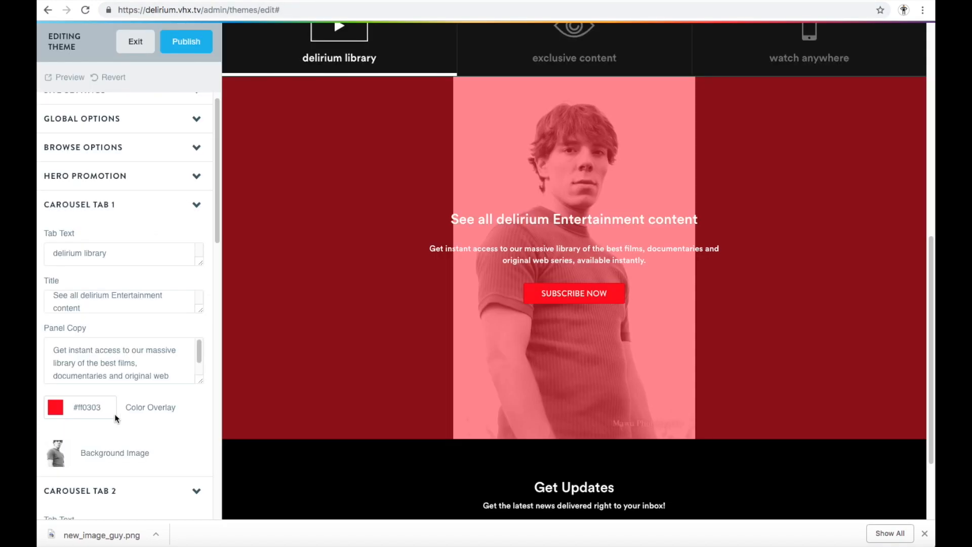
{"action": "scroll", "coordinate": [113, 414], "scroll_direction": "down", "scroll_amount": 15}
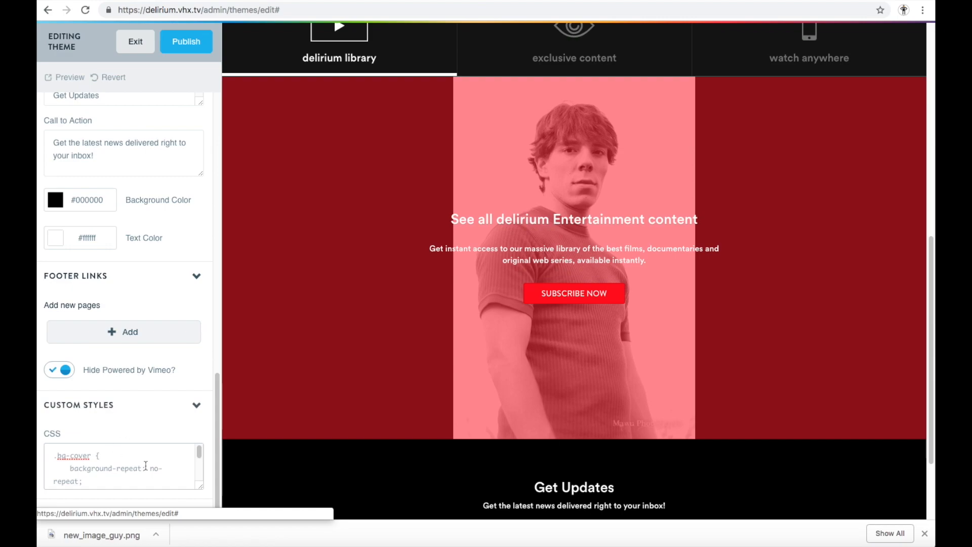
{"action": "left_click_drag", "start_coordinate": [113, 482], "coordinate": [52, 433]}
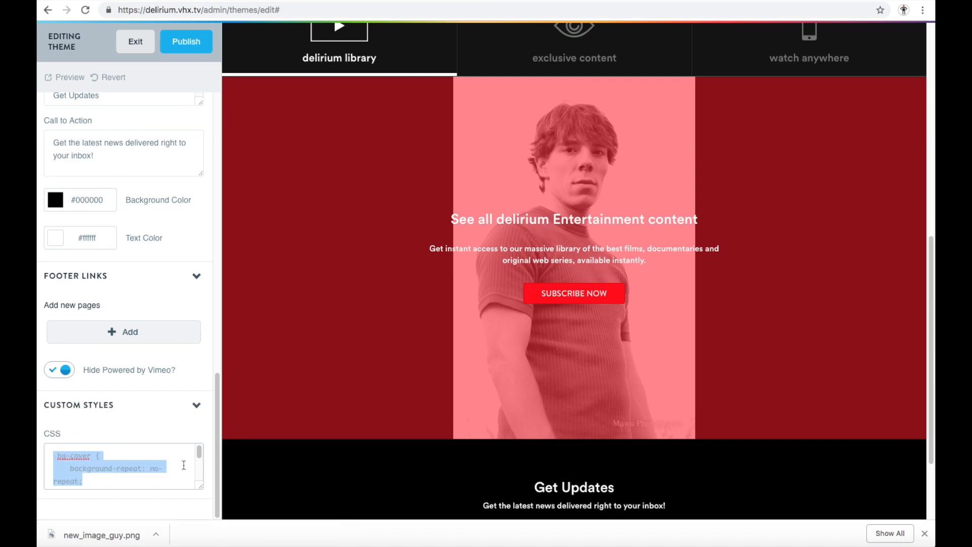
{"action": "key", "text": "BackSpace"}
{"action": "key", "text": "super+a"}
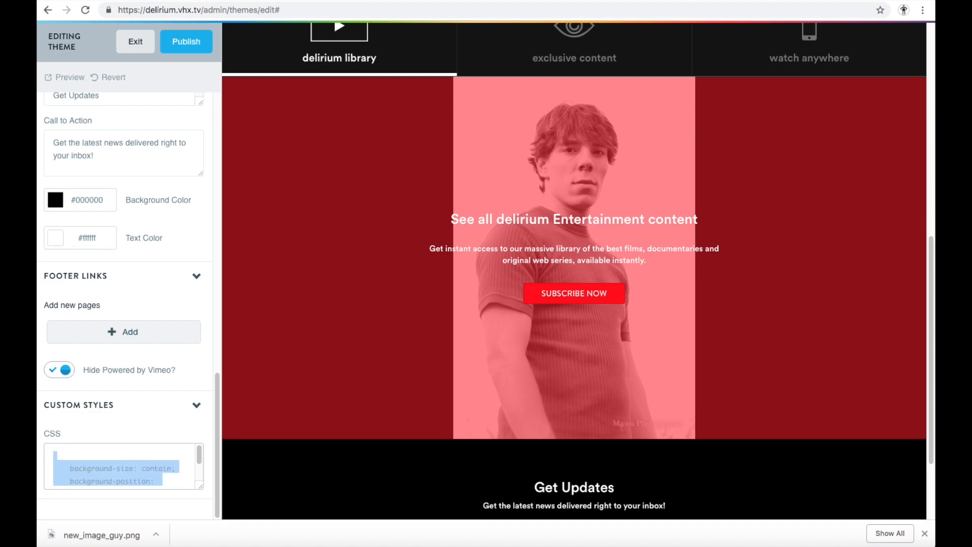
{"action": "key", "text": "BackSpace"}
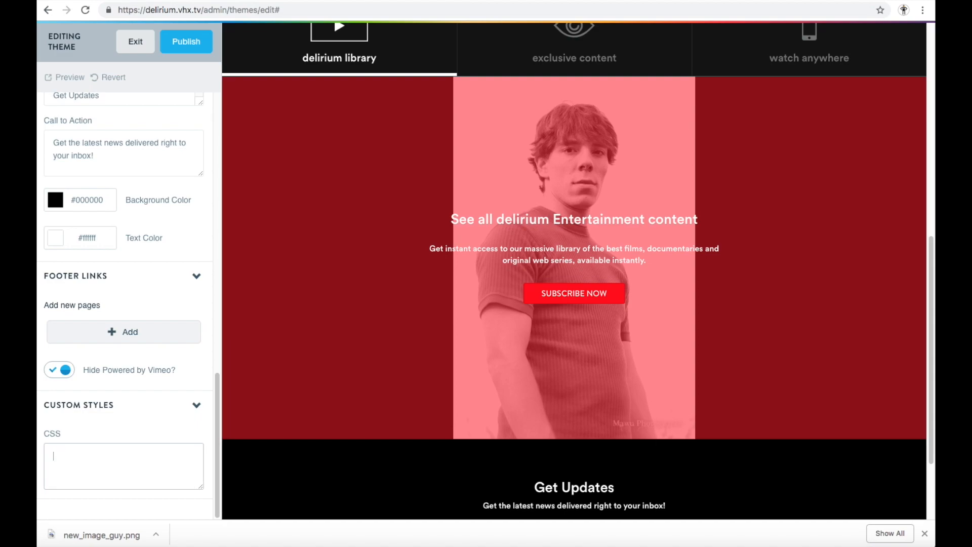
Step: Remove the existing background image from Carousel Tab 1
{"action": "scroll", "coordinate": [151, 377], "scroll_direction": "up", "scroll_amount": 3}
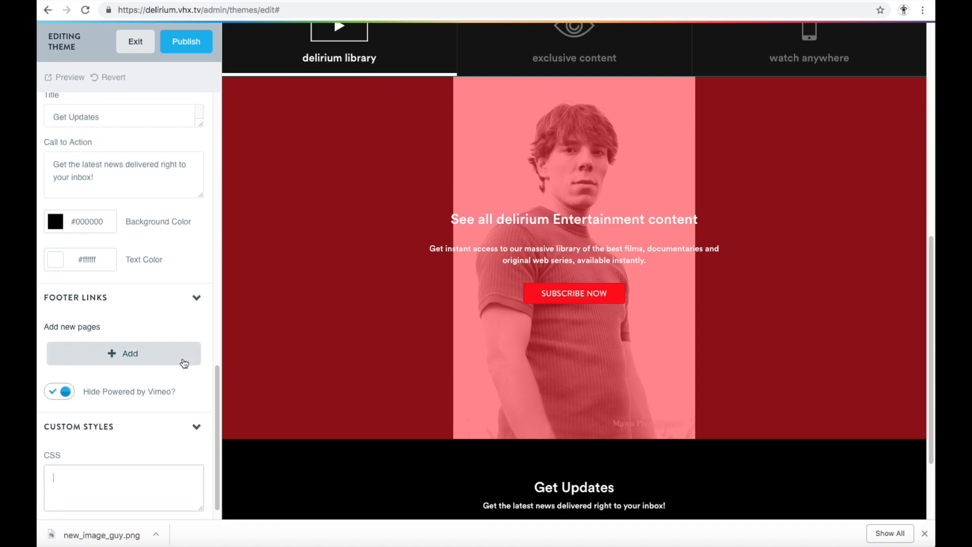
{"action": "scroll", "coordinate": [174, 363], "scroll_direction": "down", "scroll_amount": 3}
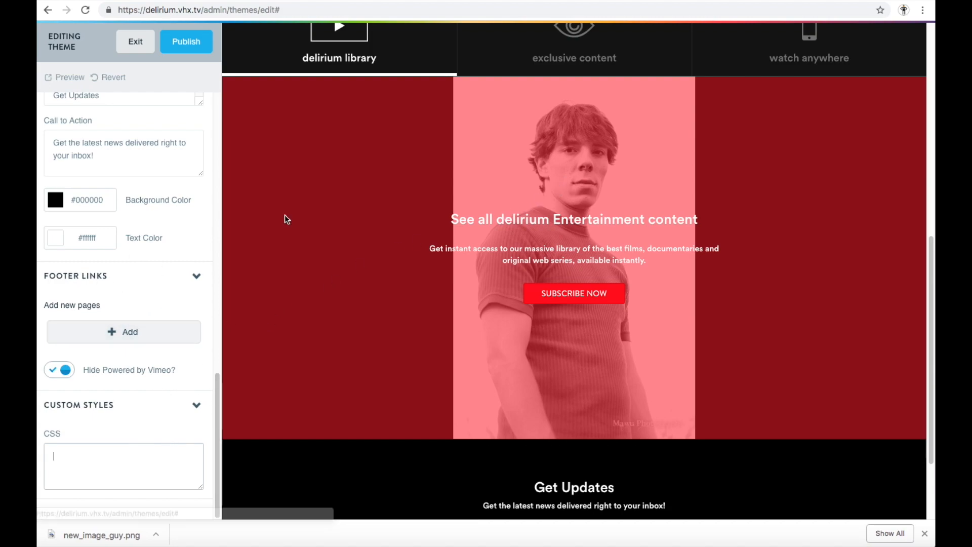
{"action": "scroll", "coordinate": [102, 203], "scroll_direction": "up", "scroll_amount": 5}
{"action": "scroll", "coordinate": [139, 209], "scroll_direction": "up", "scroll_amount": 8}
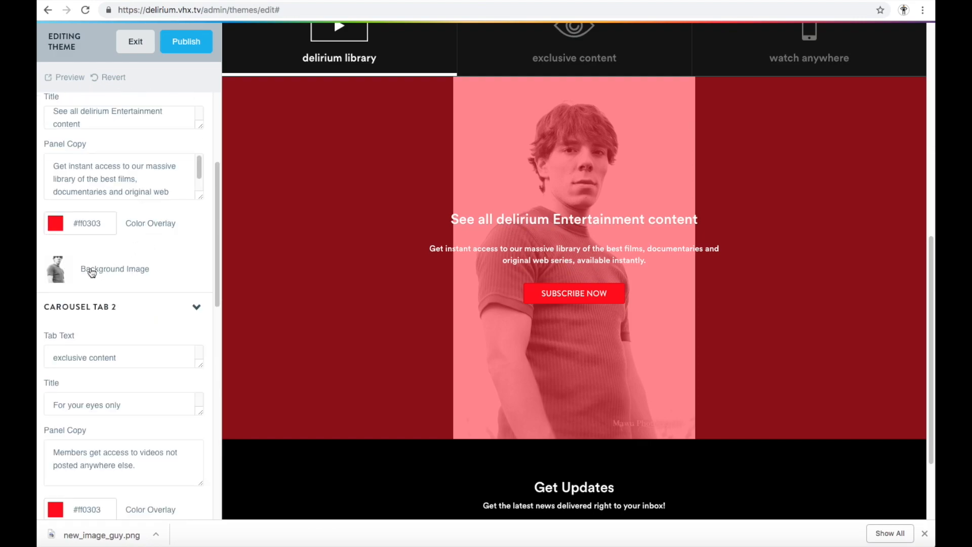
{"action": "left_click", "coordinate": [60, 277]}
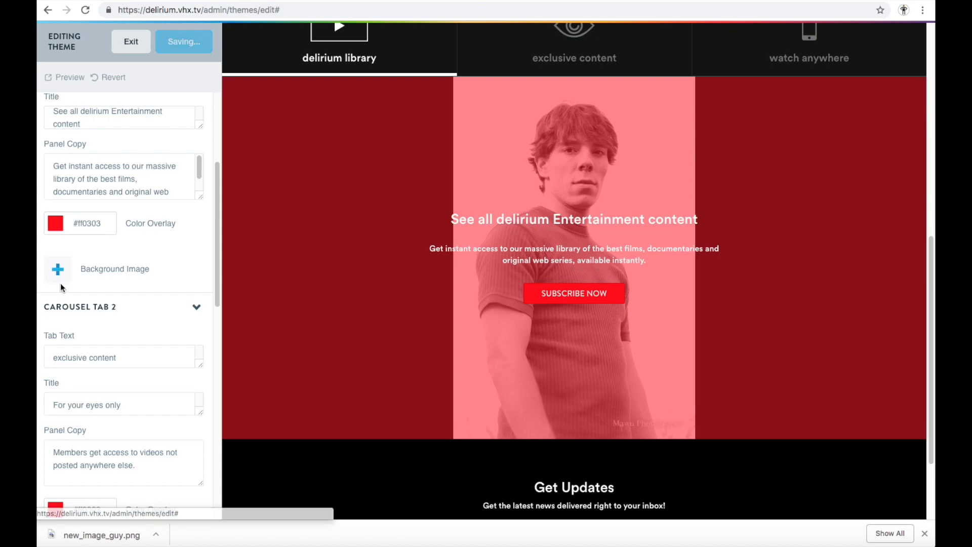
Step: Upload new_image_guy.png from the Downloads folder as Carousel Tab 1's background image and dismiss the browser's download bar
{"action": "left_click", "coordinate": [60, 276]}
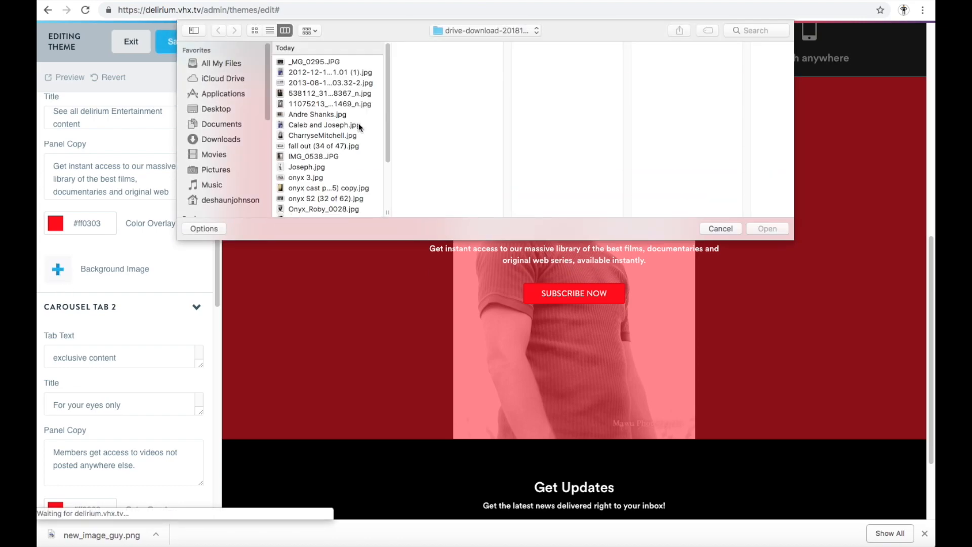
{"action": "left_click", "coordinate": [210, 110]}
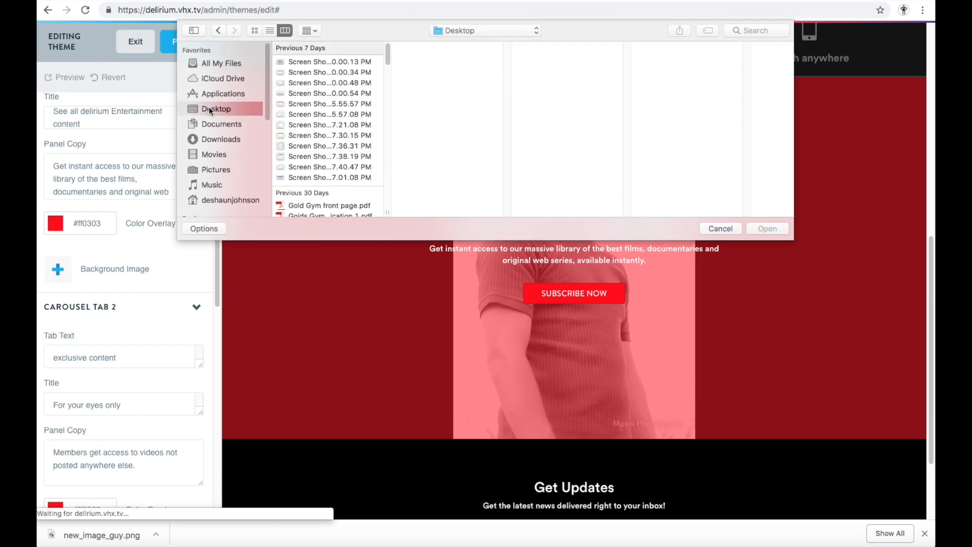
{"action": "left_click", "coordinate": [221, 139]}
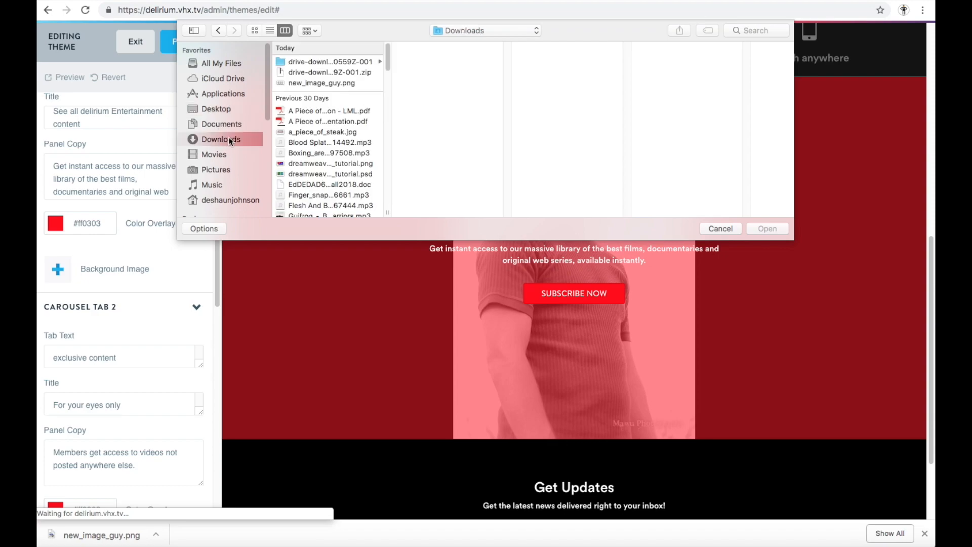
{"action": "left_click", "coordinate": [316, 84]}
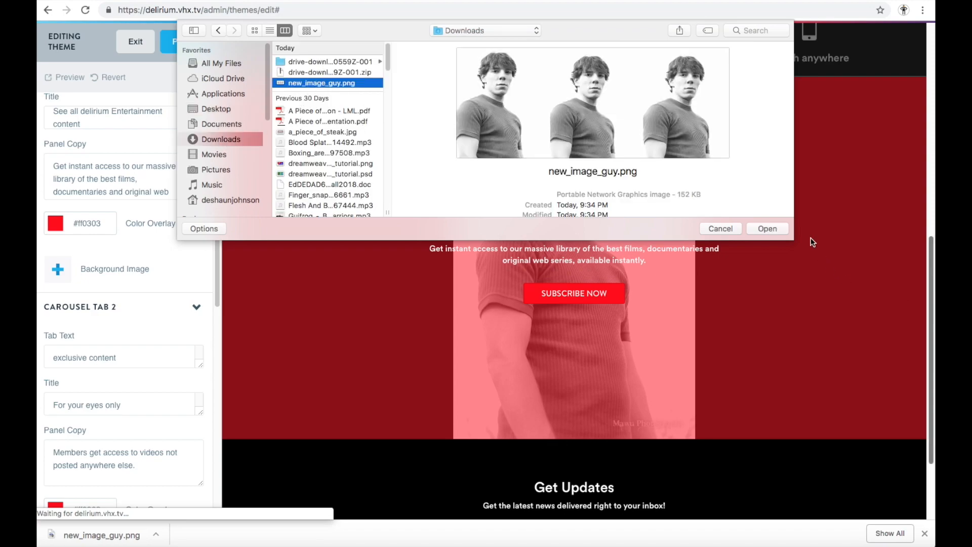
{"action": "left_click", "coordinate": [767, 229]}
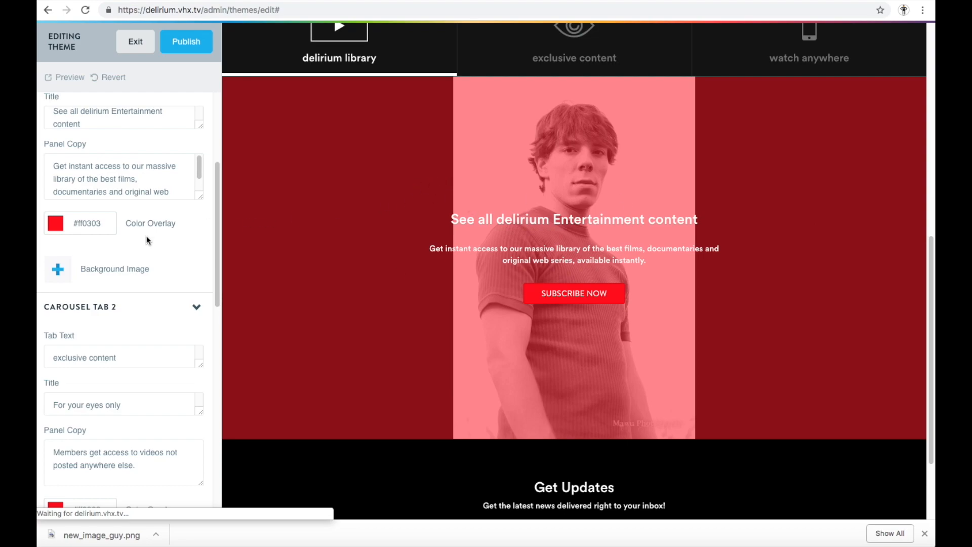
{"action": "left_click", "coordinate": [178, 279]}
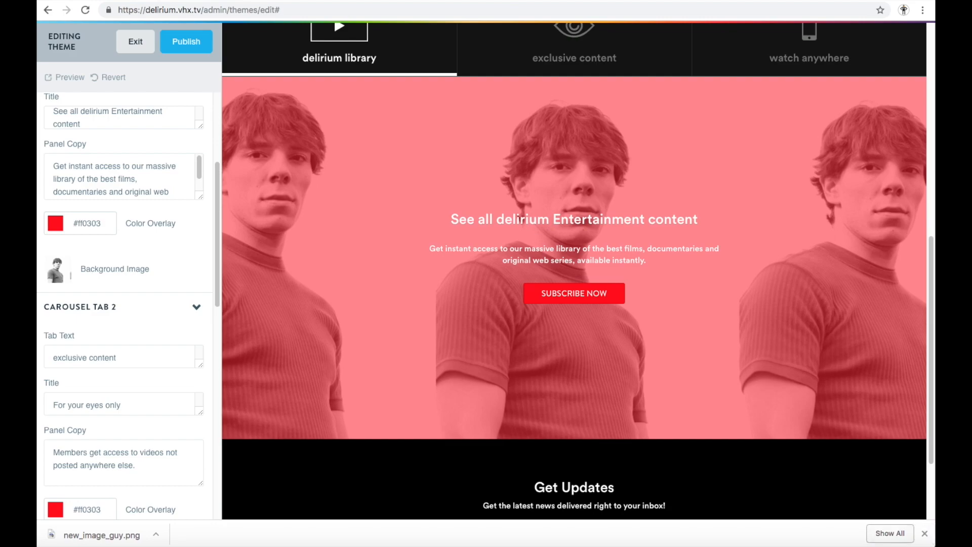
{"action": "left_click", "coordinate": [924, 533]}
{"action": "scroll", "coordinate": [798, 448], "scroll_direction": "up", "scroll_amount": 6}
{"action": "scroll", "coordinate": [798, 447], "scroll_direction": "down", "scroll_amount": 8}
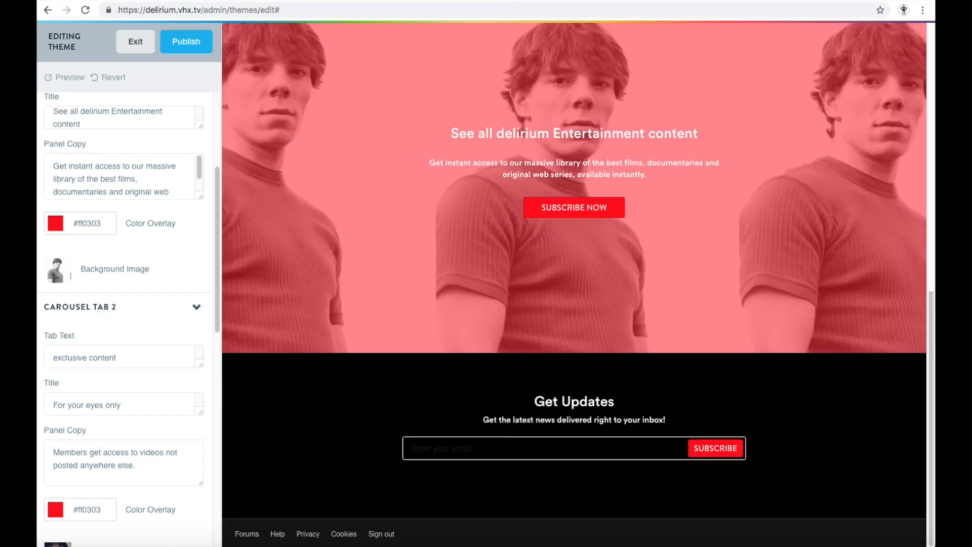
{"action": "scroll", "coordinate": [678, 287], "scroll_direction": "up", "scroll_amount": 2}
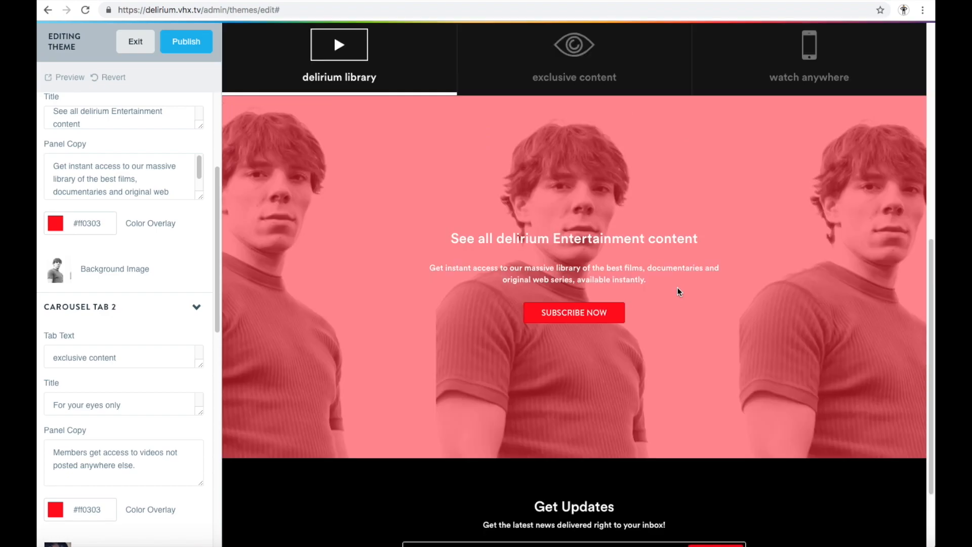
{"action": "left_click", "coordinate": [923, 11]}
{"action": "mouse_move", "coordinate": [721, 83]}
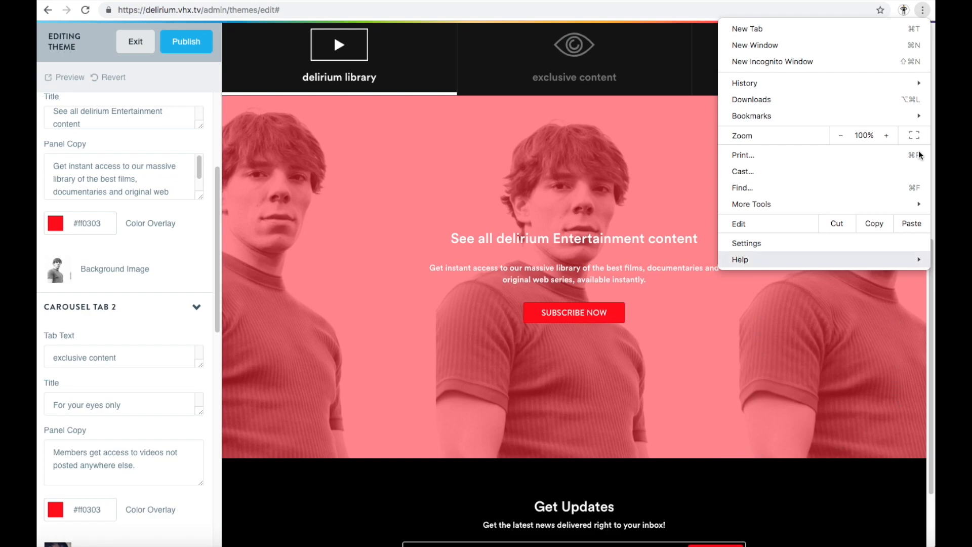
{"action": "left_click", "coordinate": [922, 10]}
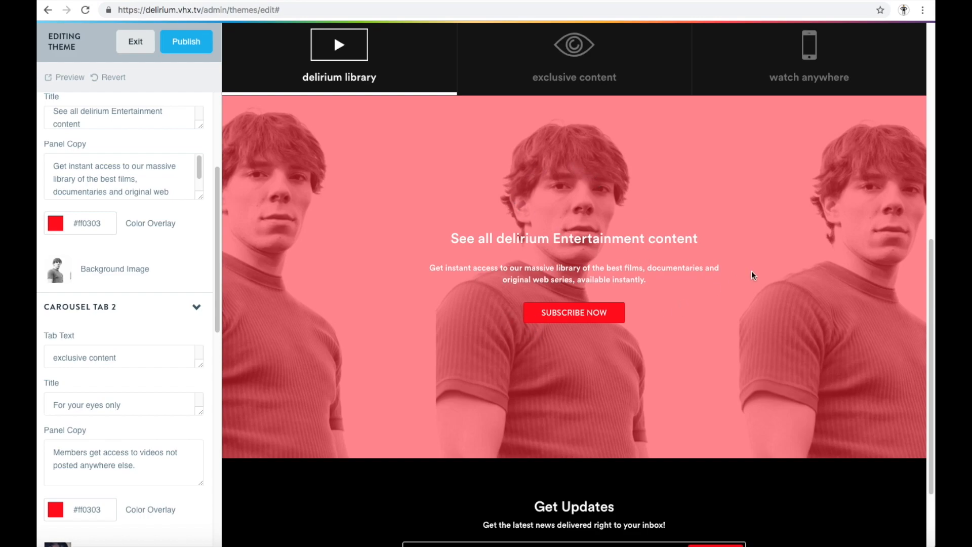
Step: Examine the homepage preview from the hero promotion down to the mailing list, checking how the new carousel background fits
{"action": "scroll", "coordinate": [751, 271], "scroll_direction": "down", "scroll_amount": 2}
{"action": "scroll", "coordinate": [750, 268], "scroll_direction": "up", "scroll_amount": 3}
{"action": "scroll", "coordinate": [751, 269], "scroll_direction": "up", "scroll_amount": 3}
{"action": "scroll", "coordinate": [745, 276], "scroll_direction": "down", "scroll_amount": 3}
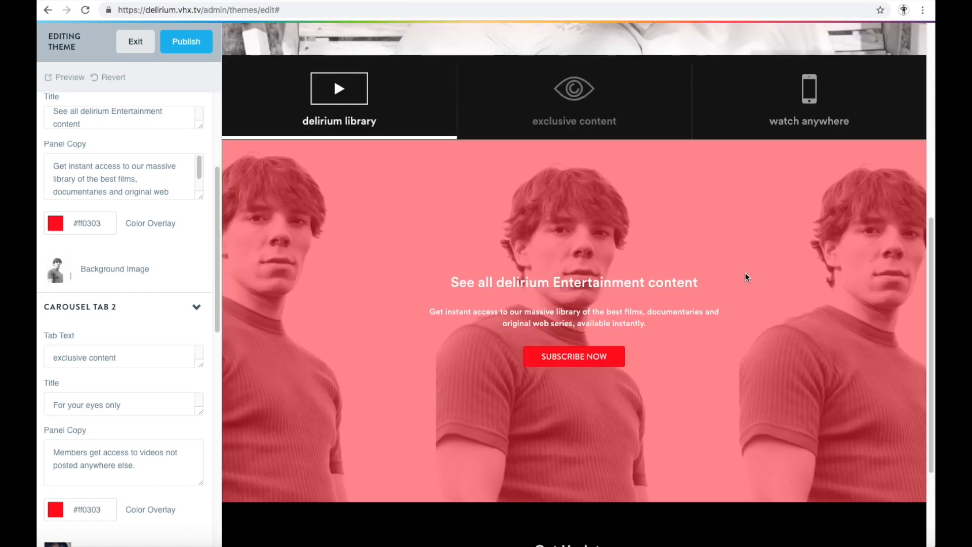
{"action": "scroll", "coordinate": [746, 275], "scroll_direction": "up", "scroll_amount": 8}
{"action": "scroll", "coordinate": [146, 380], "scroll_direction": "down", "scroll_amount": 6}
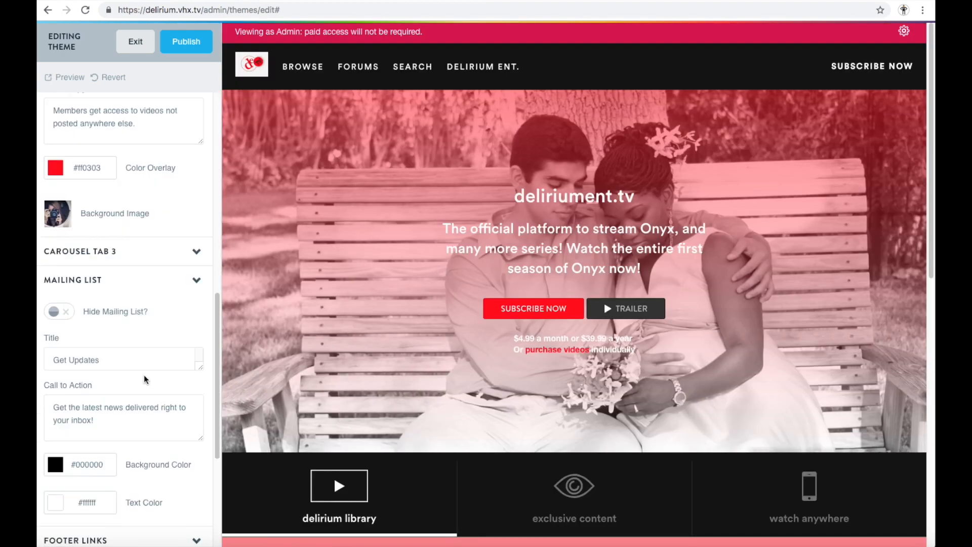
{"action": "scroll", "coordinate": [435, 228], "scroll_direction": "down", "scroll_amount": 2}
{"action": "scroll", "coordinate": [436, 228], "scroll_direction": "up", "scroll_amount": 2}
{"action": "scroll", "coordinate": [714, 300], "scroll_direction": "down", "scroll_amount": 10}
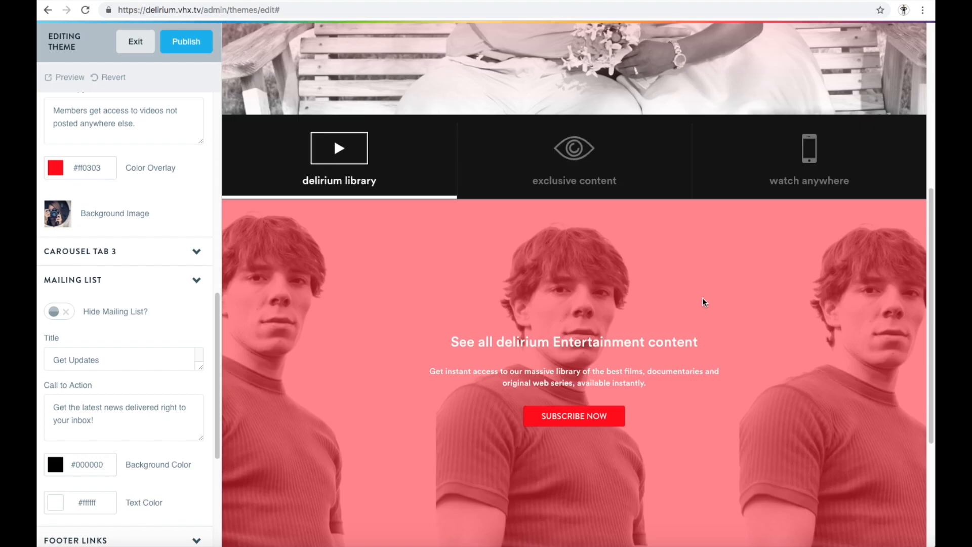
{"action": "scroll", "coordinate": [375, 395], "scroll_direction": "up", "scroll_amount": 3}
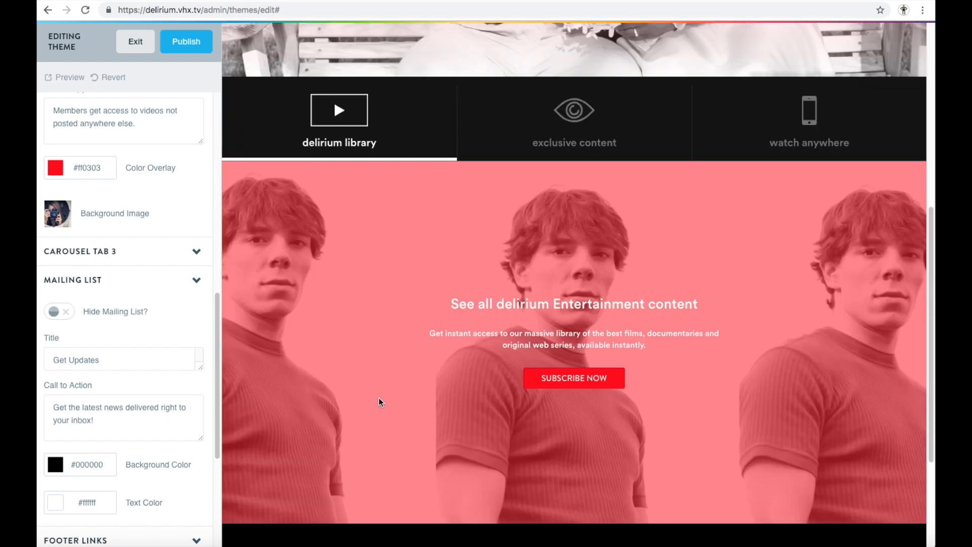
{"action": "scroll", "coordinate": [377, 397], "scroll_direction": "down", "scroll_amount": 3}
{"action": "scroll", "coordinate": [376, 395], "scroll_direction": "up", "scroll_amount": 3}
{"action": "scroll", "coordinate": [376, 399], "scroll_direction": "up", "scroll_amount": 5}
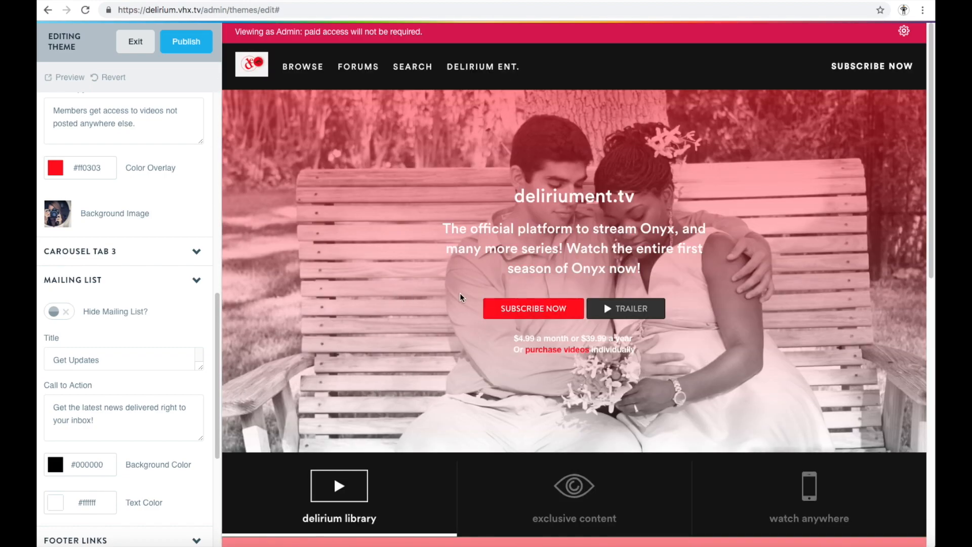
{"action": "scroll", "coordinate": [681, 212], "scroll_direction": "down", "scroll_amount": 10}
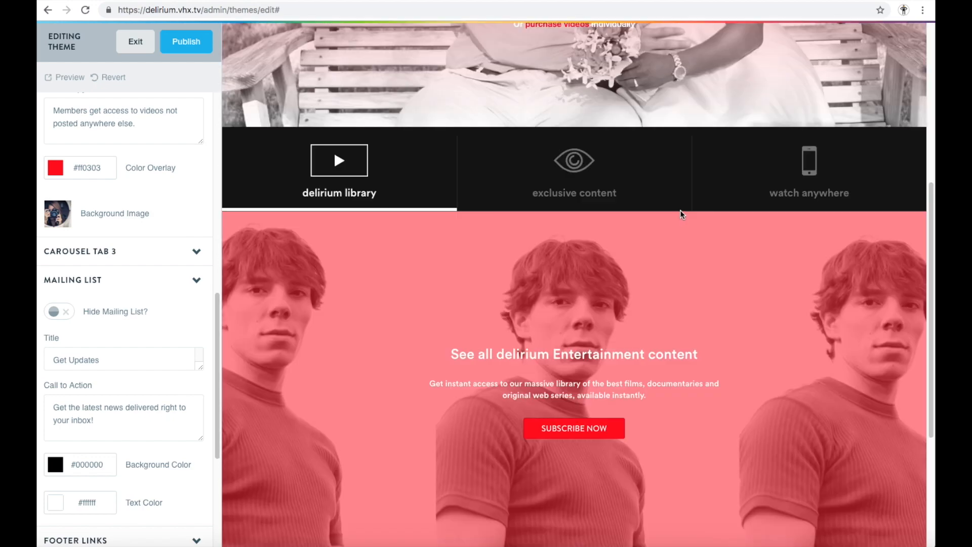
{"action": "scroll", "coordinate": [666, 205], "scroll_direction": "down", "scroll_amount": 1}
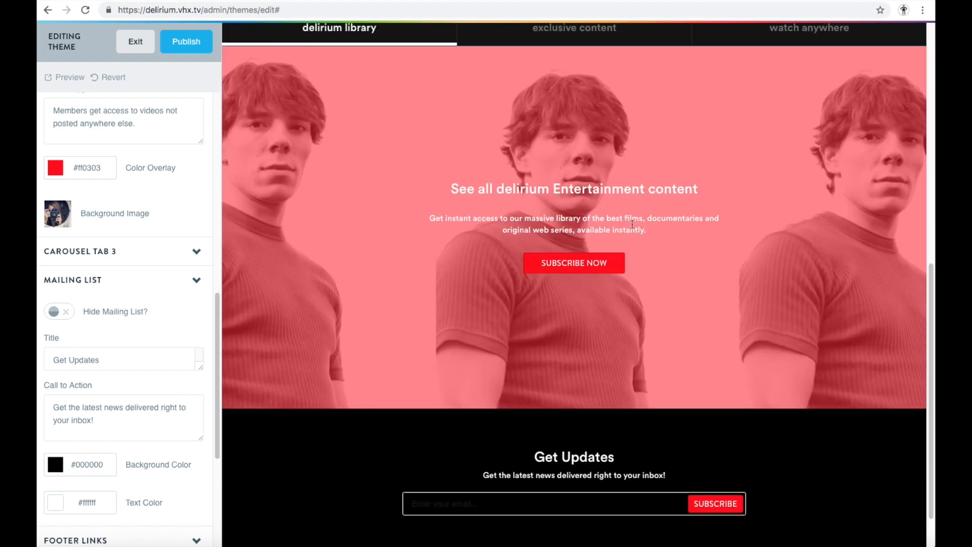
{"action": "scroll", "coordinate": [633, 287], "scroll_direction": "down", "scroll_amount": 1}
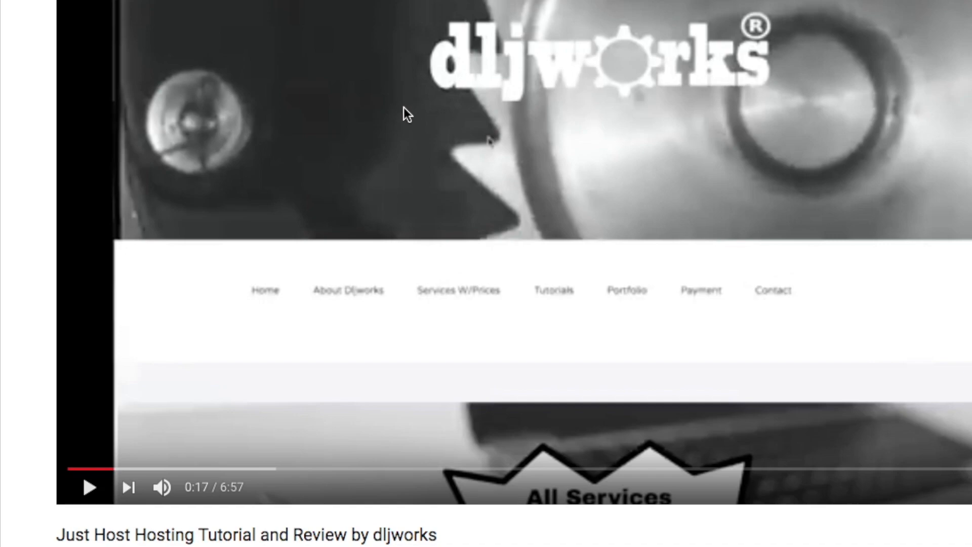
Step: Expand the description of the YouTube video "Just Host Hosting Tutorial and Review by dljworks" and look through its recommended website-building links
{"action": "scroll", "coordinate": [405, 109], "scroll_direction": "down", "scroll_amount": 5}
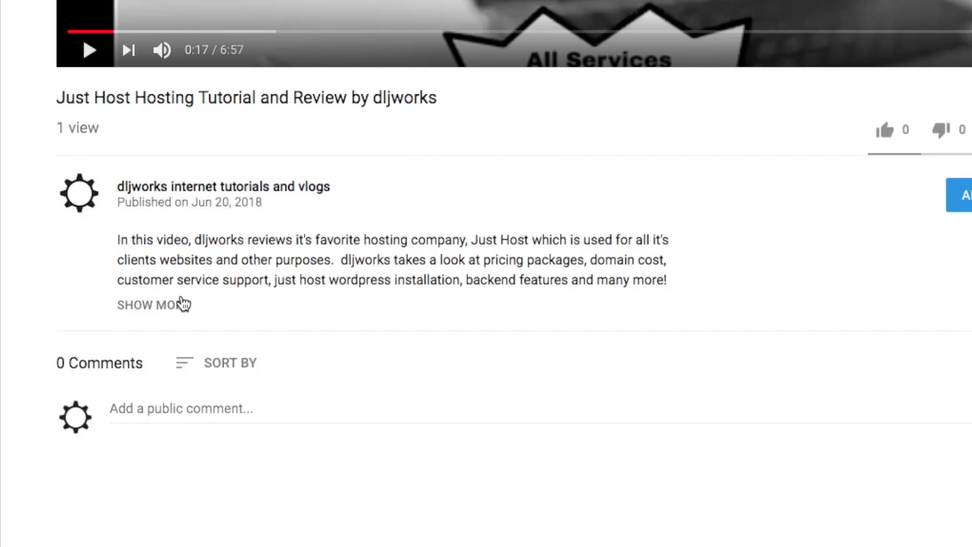
{"action": "left_click", "coordinate": [178, 305]}
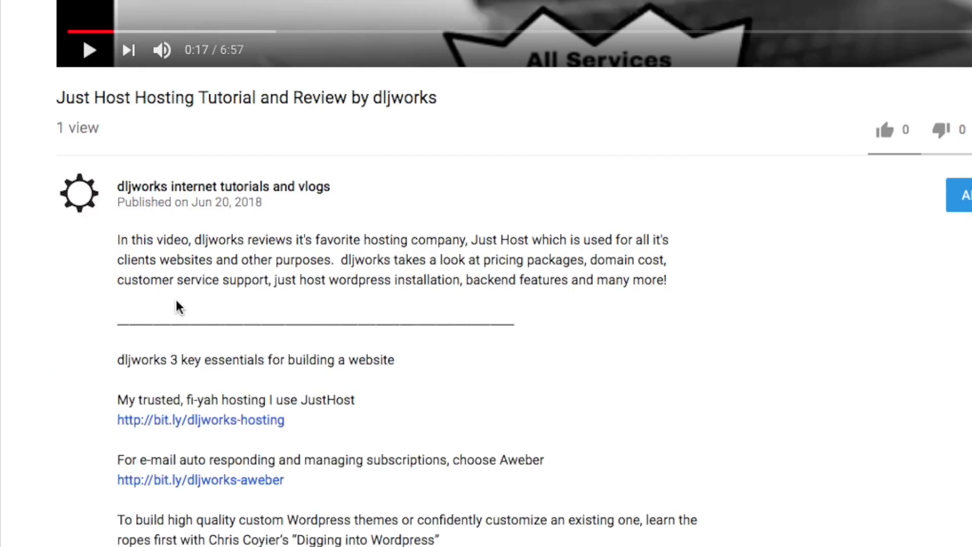
{"action": "scroll", "coordinate": [593, 276], "scroll_direction": "down", "scroll_amount": 1}
{"action": "scroll", "coordinate": [593, 271], "scroll_direction": "down", "scroll_amount": 5}
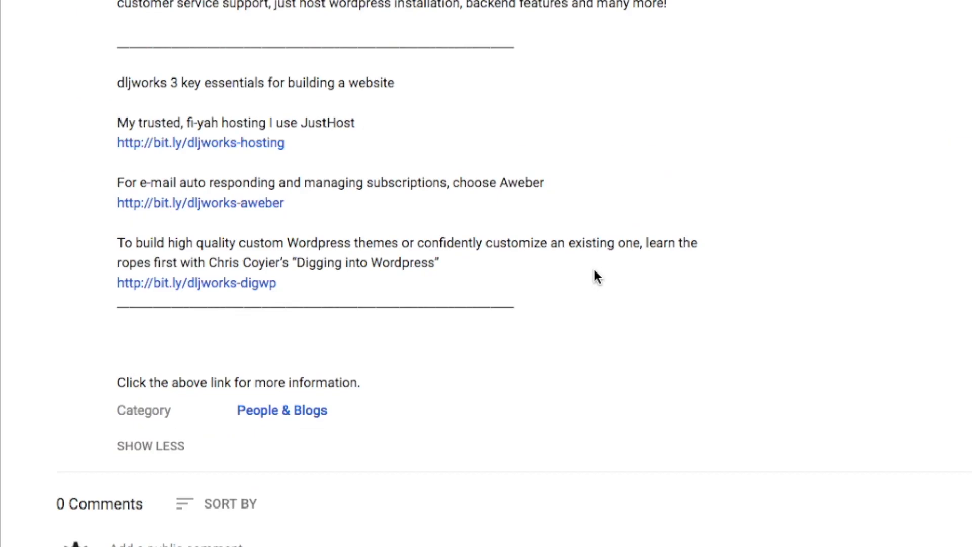